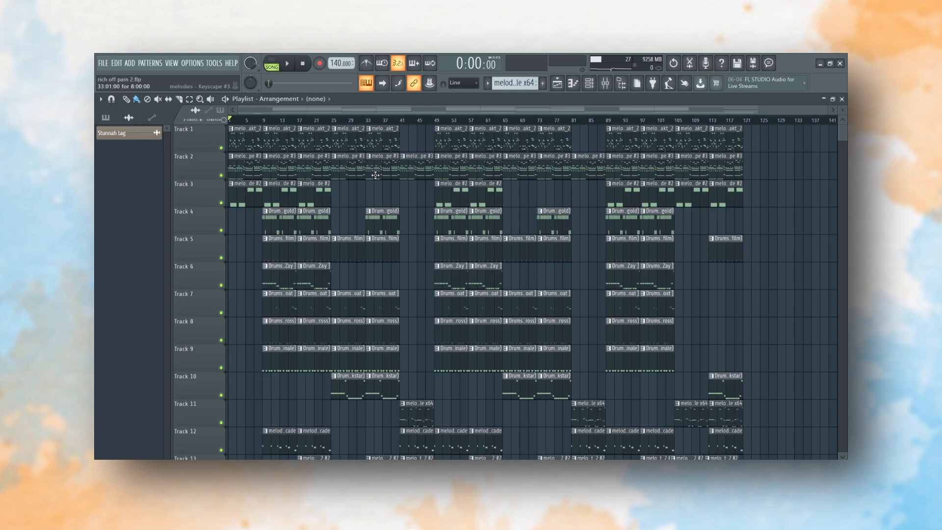
Open the Keyscape #3 melody from Track 2 in the piano roll and play the pattern on its own.
{"action": "left_click", "coordinate": [376, 175]}
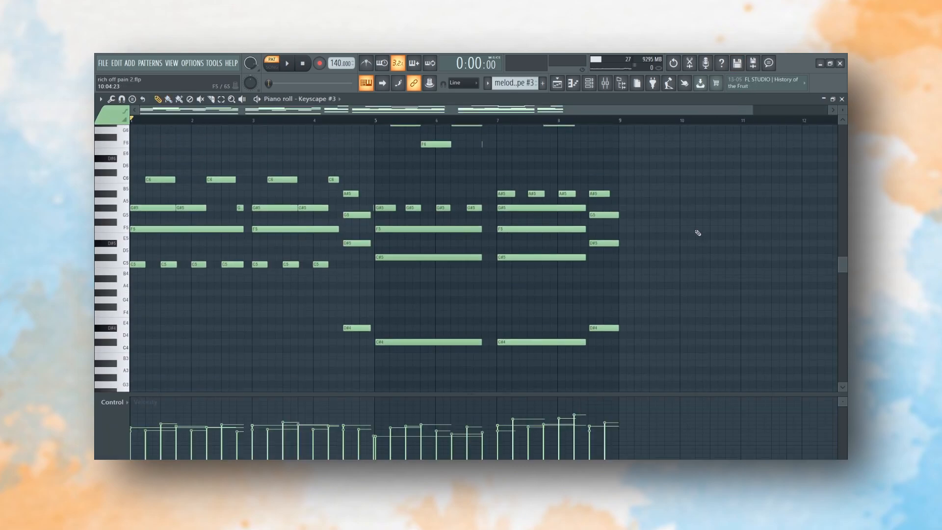
{"action": "scroll", "coordinate": [697, 236], "scroll_direction": "up", "scroll_amount": 3}
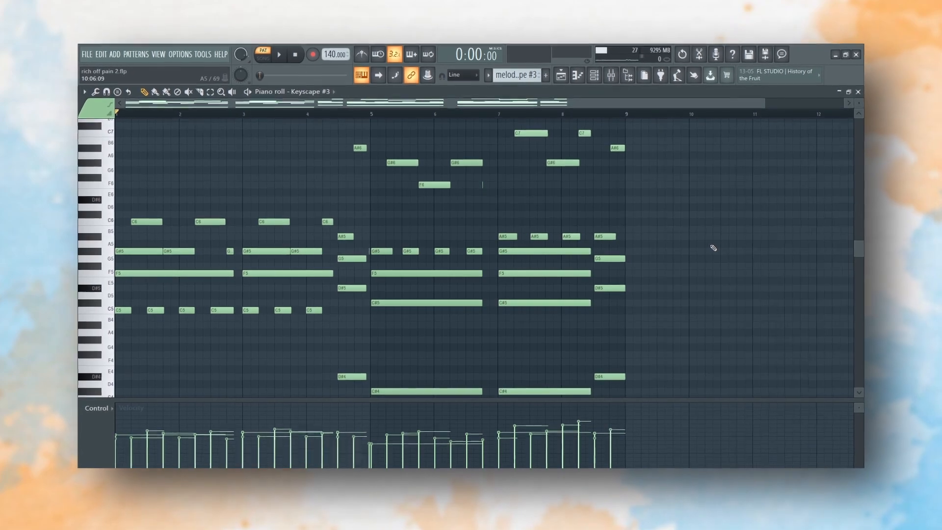
{"action": "key", "text": "space"}
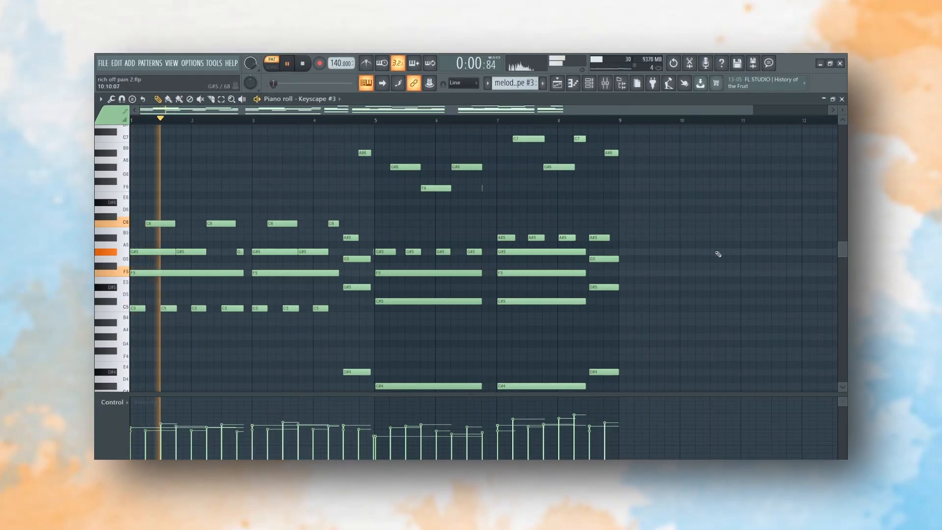
{"action": "scroll", "coordinate": [712, 252], "scroll_direction": "down", "scroll_amount": 5}
{"action": "scroll", "coordinate": [716, 253], "scroll_direction": "up", "scroll_amount": 2}
{"action": "scroll", "coordinate": [718, 254], "scroll_direction": "down", "scroll_amount": 5}
{"action": "scroll", "coordinate": [718, 253], "scroll_direction": "up", "scroll_amount": 3}
{"action": "scroll", "coordinate": [718, 254], "scroll_direction": "up", "scroll_amount": 3}
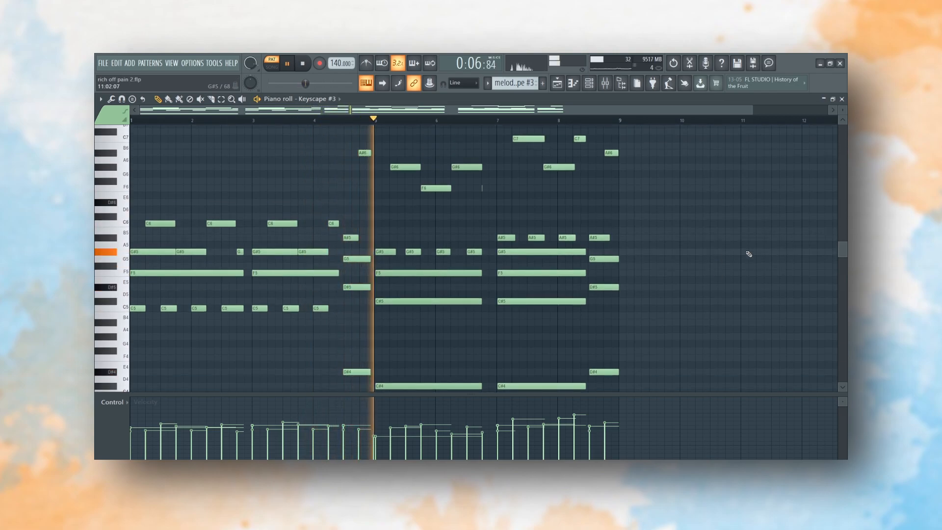
{"action": "scroll", "coordinate": [747, 252], "scroll_direction": "down", "scroll_amount": 3}
{"action": "scroll", "coordinate": [749, 254], "scroll_direction": "down", "scroll_amount": 4}
{"action": "scroll", "coordinate": [749, 253], "scroll_direction": "up", "scroll_amount": 5}
{"action": "scroll", "coordinate": [749, 254], "scroll_direction": "up", "scroll_amount": 2}
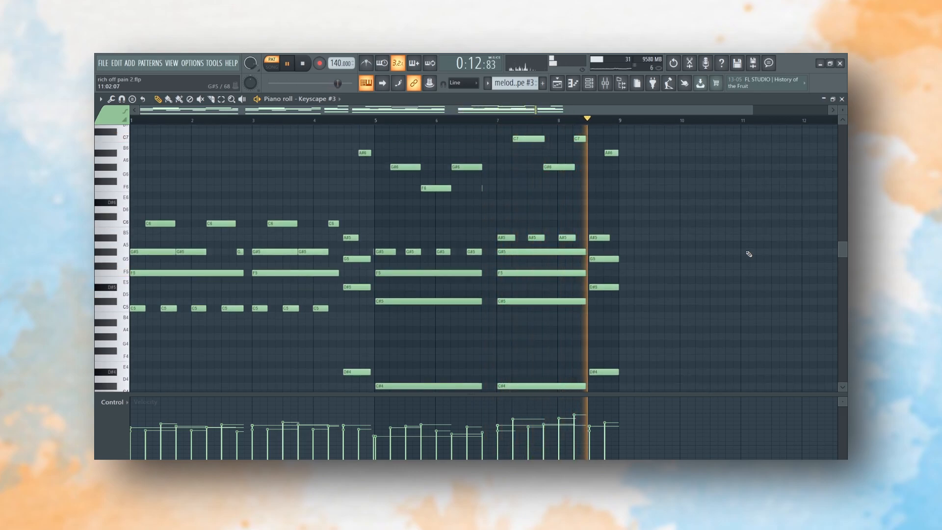
{"action": "key", "text": "space"}
Examine the Keyscape #3 notes across all eight bars, from the low bass notes up to the high melody notes.
{"action": "scroll", "coordinate": [749, 253], "scroll_direction": "down", "scroll_amount": 1}
{"action": "scroll", "coordinate": [749, 254], "scroll_direction": "down", "scroll_amount": 3}
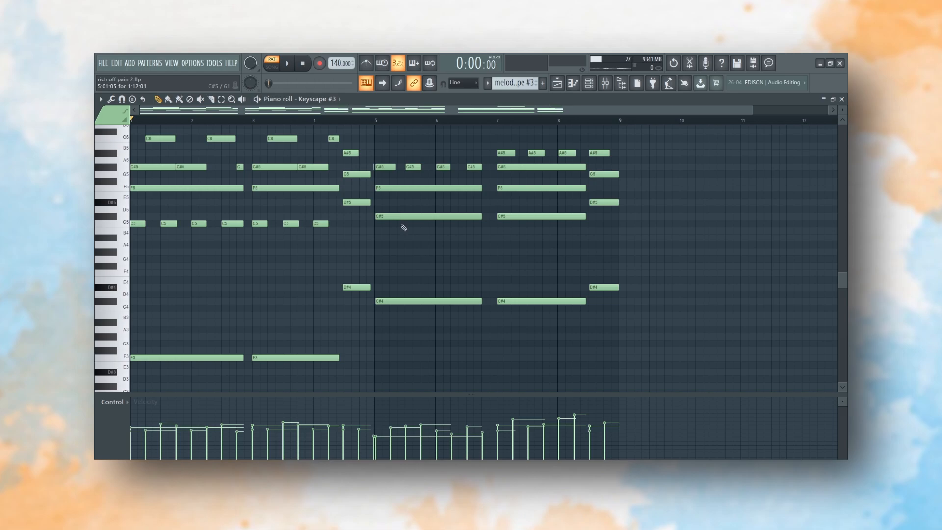
{"action": "scroll", "coordinate": [217, 273], "scroll_direction": "up", "scroll_amount": 1}
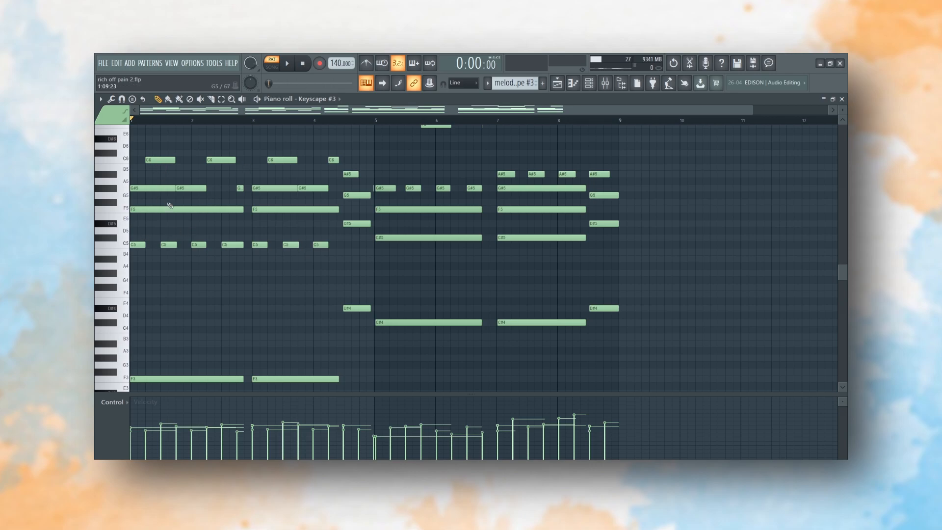
{"action": "scroll", "coordinate": [165, 197], "scroll_direction": "up", "scroll_amount": 3}
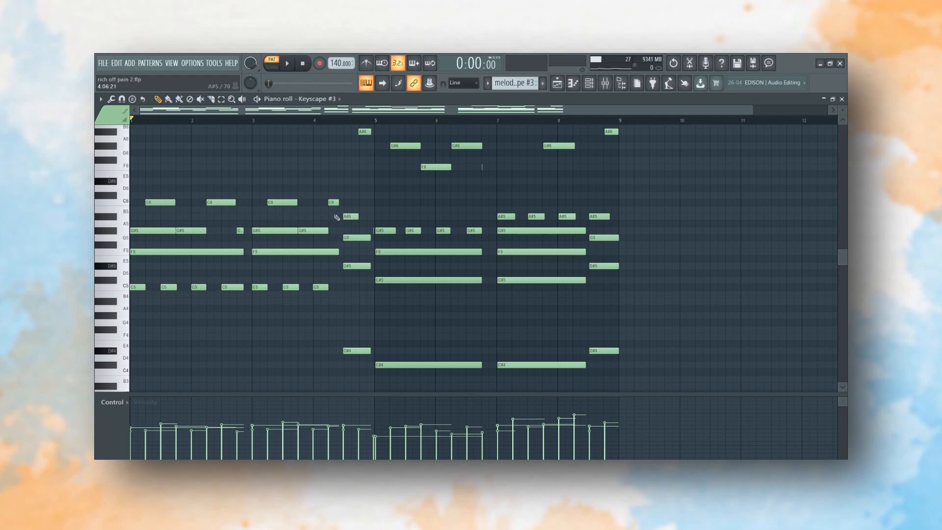
{"action": "scroll", "coordinate": [237, 221], "scroll_direction": "down", "scroll_amount": 3}
{"action": "scroll", "coordinate": [236, 222], "scroll_direction": "down", "scroll_amount": 2}
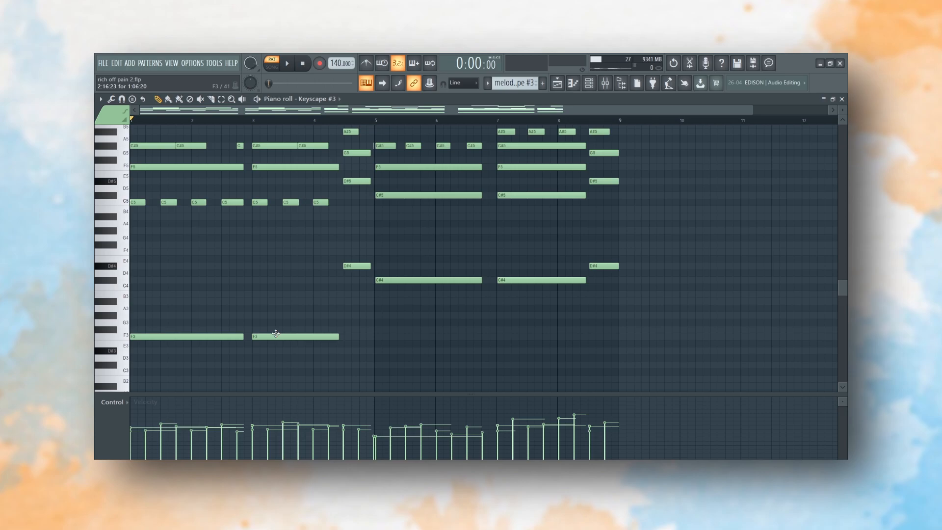
{"action": "scroll", "coordinate": [276, 333], "scroll_direction": "up", "scroll_amount": 5}
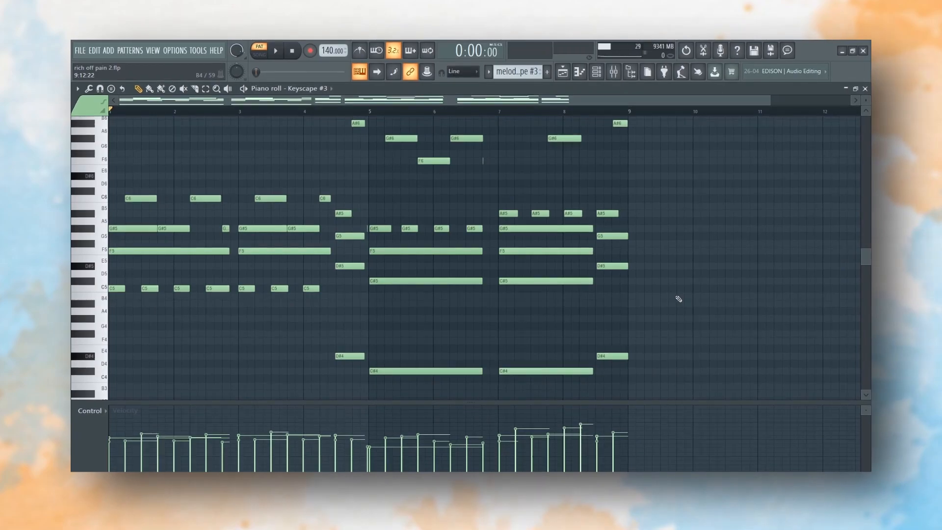
{"action": "scroll", "coordinate": [672, 299], "scroll_direction": "up", "scroll_amount": 3}
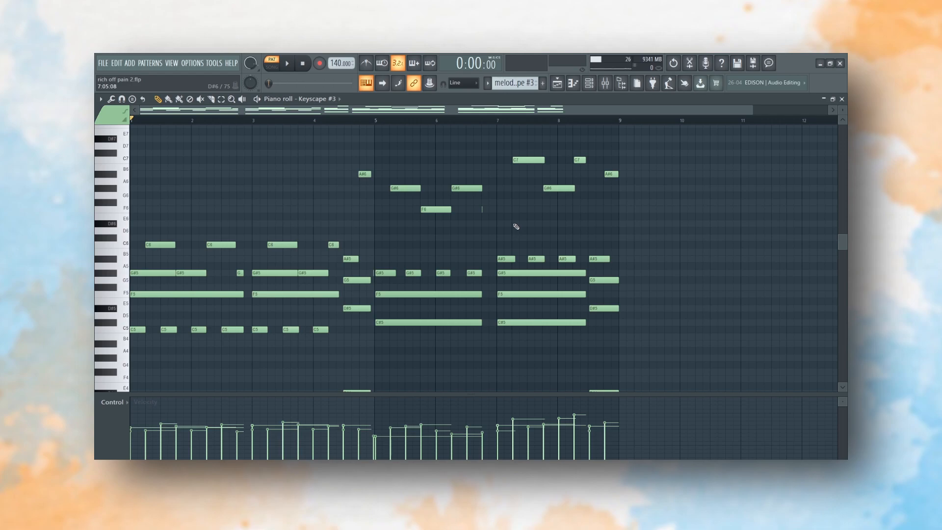
{"action": "scroll", "coordinate": [526, 265], "scroll_direction": "down", "scroll_amount": 3}
{"action": "scroll", "coordinate": [529, 239], "scroll_direction": "up", "scroll_amount": 3}
{"action": "scroll", "coordinate": [616, 232], "scroll_direction": "down", "scroll_amount": 2}
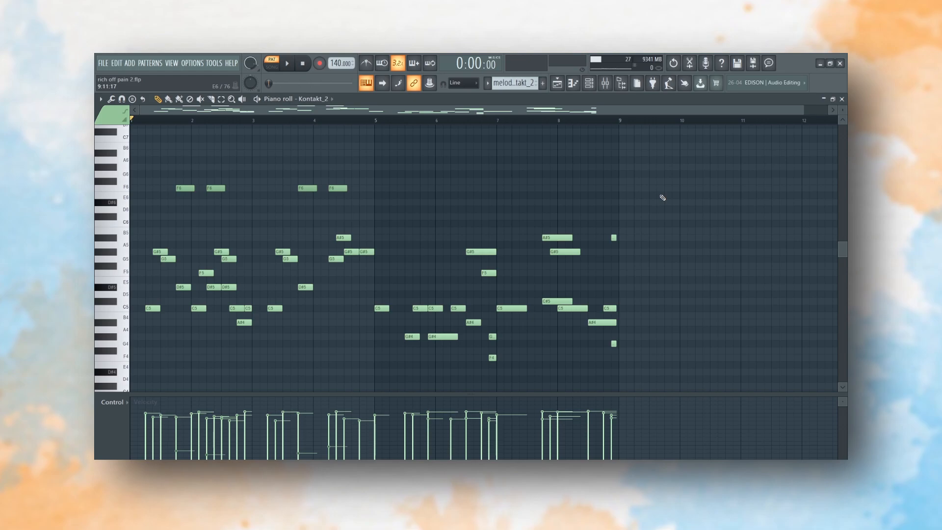
Play the Kontakt_2 melody pattern from its start and stop playback near the end of the eight bars.
{"action": "key", "text": "space"}
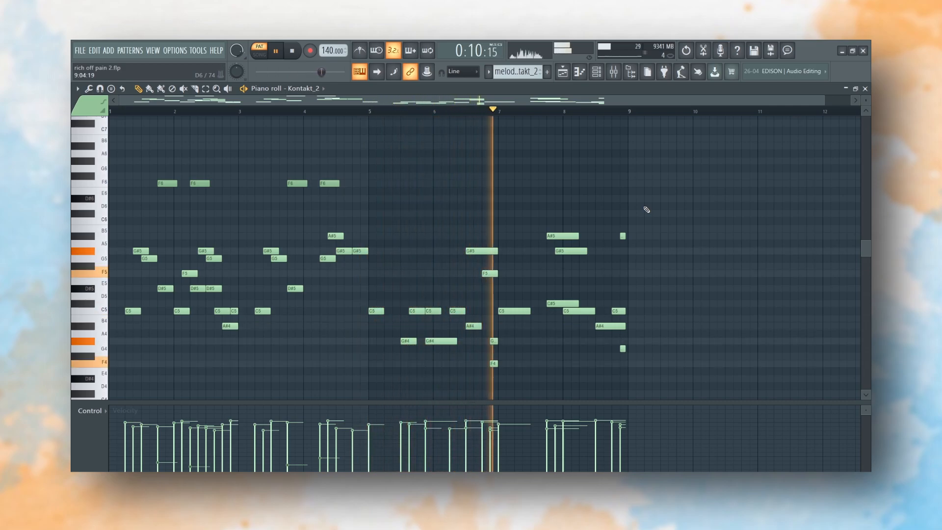
{"action": "scroll", "coordinate": [647, 209], "scroll_direction": "down", "scroll_amount": 3}
{"action": "scroll", "coordinate": [647, 210], "scroll_direction": "up", "scroll_amount": 2}
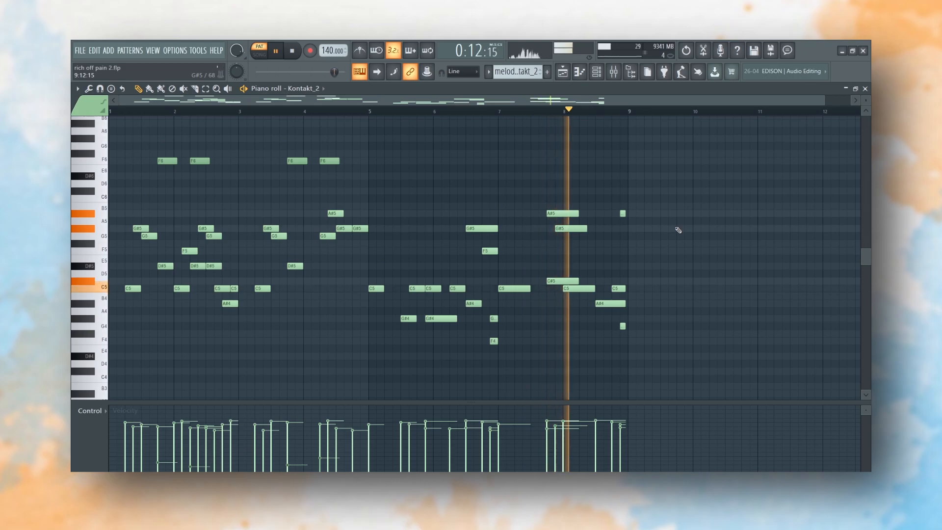
{"action": "key", "text": "space"}
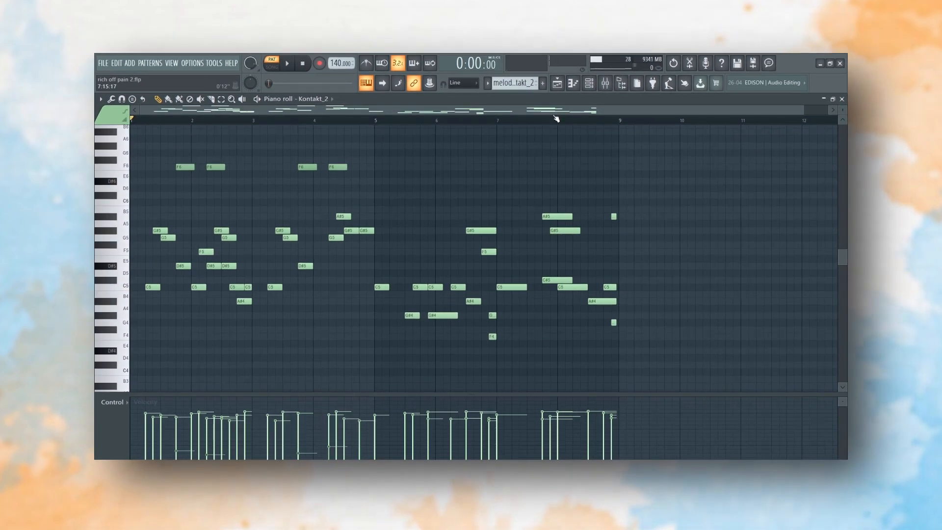
Mute Track 3 in the playlist and play the opening of the arrangement in song mode.
{"action": "left_click", "coordinate": [565, 79]}
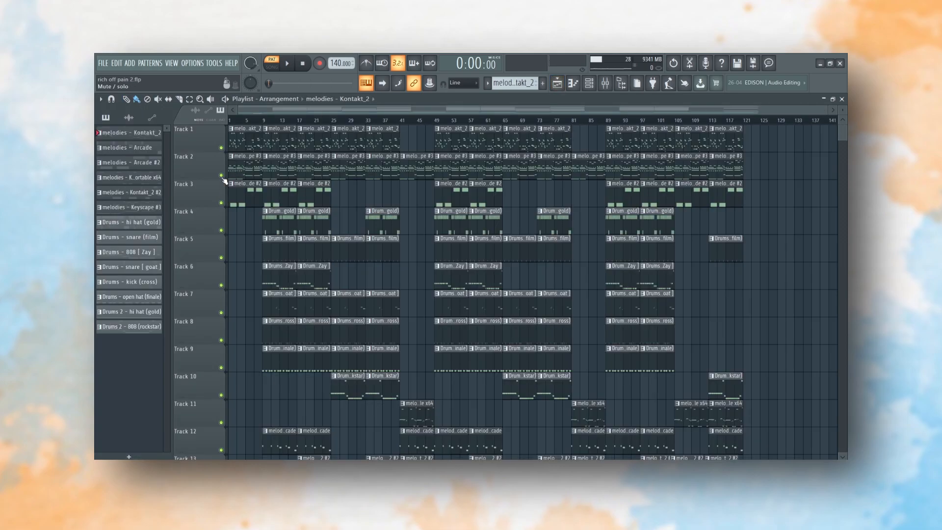
{"action": "left_click", "coordinate": [221, 203]}
{"action": "key", "text": "space"}
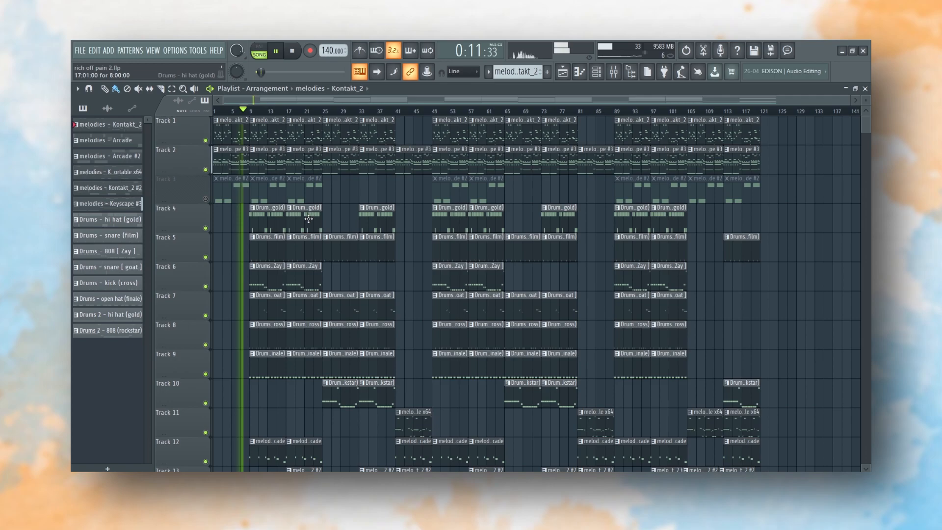
{"action": "scroll", "coordinate": [308, 219], "scroll_direction": "down", "scroll_amount": 2}
{"action": "key", "text": "space"}
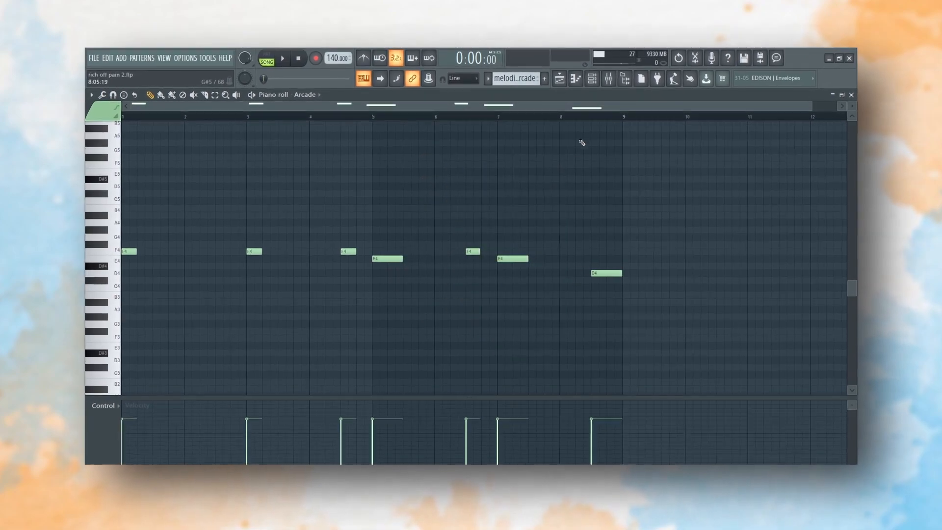
Open the Arcade channel's notes in the piano roll and play the pattern on its own in pattern mode.
{"action": "left_click", "coordinate": [589, 82]}
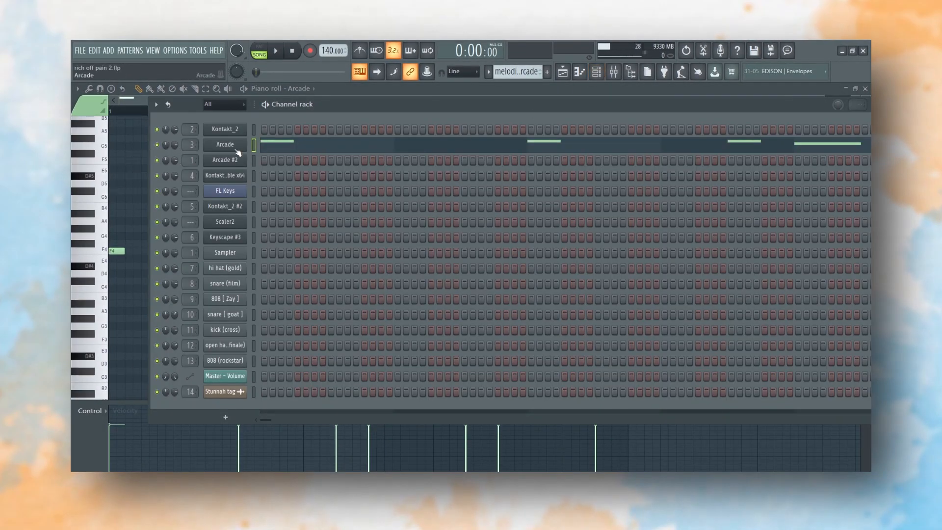
{"action": "left_click", "coordinate": [289, 143]}
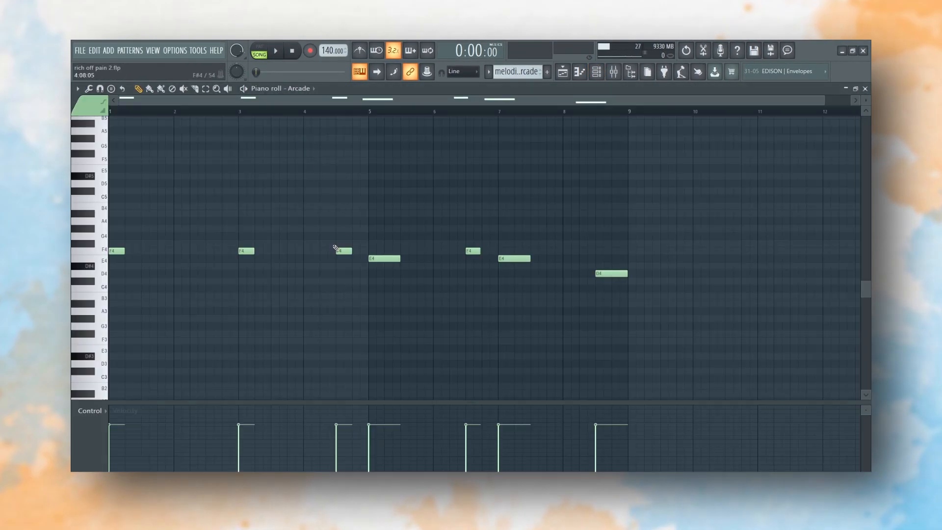
{"action": "scroll", "coordinate": [338, 255], "scroll_direction": "down", "scroll_amount": 4}
{"action": "left_click", "coordinate": [260, 50]}
{"action": "key", "text": "space"}
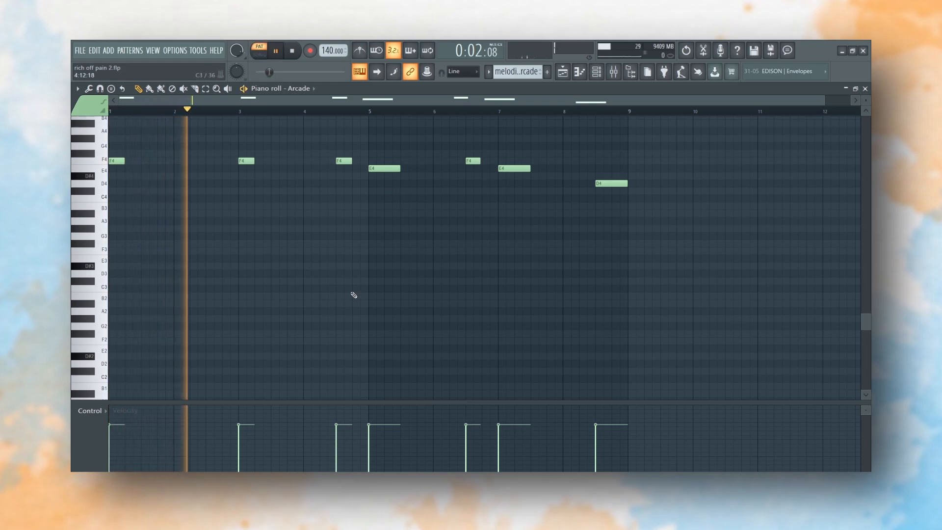
{"action": "scroll", "coordinate": [511, 317], "scroll_direction": "up", "scroll_amount": 2}
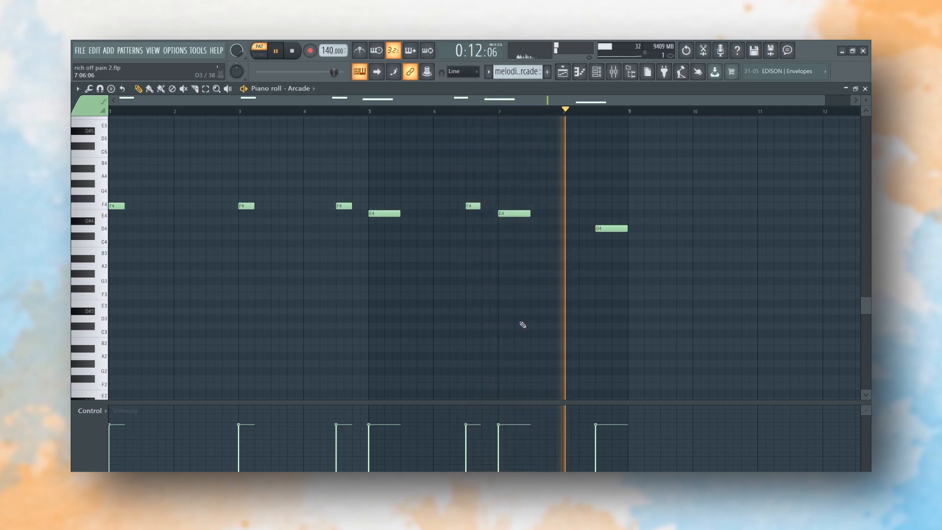
{"action": "key", "text": "space"}
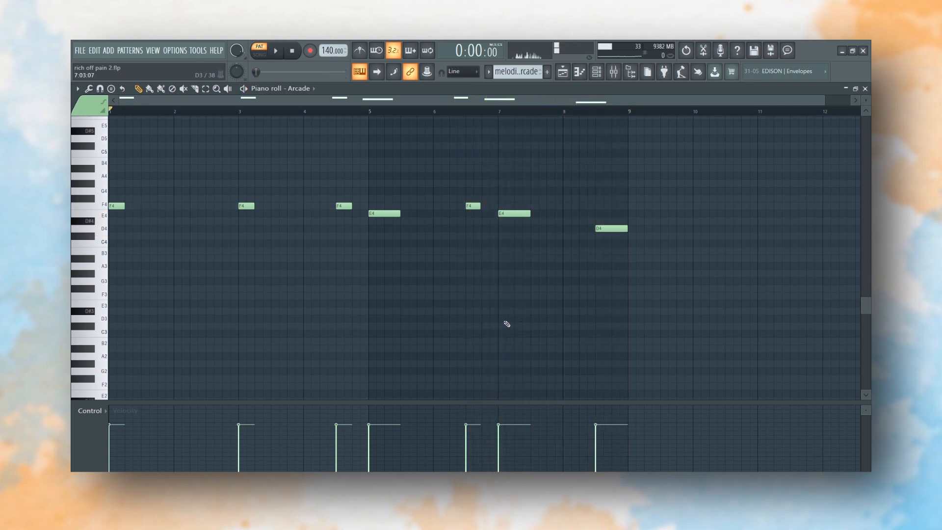
Show the Arcade channel's instrument window to view the loaded sound, and return to the channel rack.
{"action": "left_click", "coordinate": [597, 71]}
{"action": "left_click", "coordinate": [232, 143]}
{"action": "left_click", "coordinate": [130, 101]}
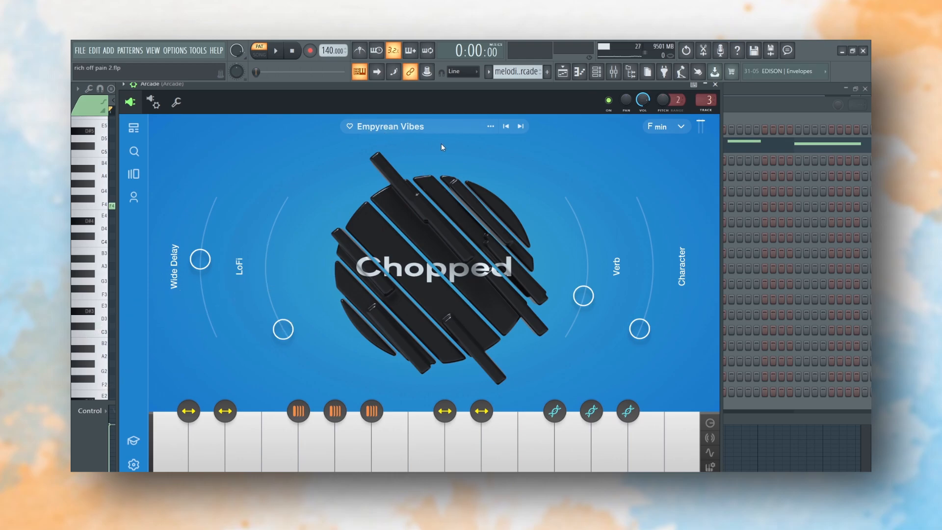
{"action": "left_click", "coordinate": [761, 132]}
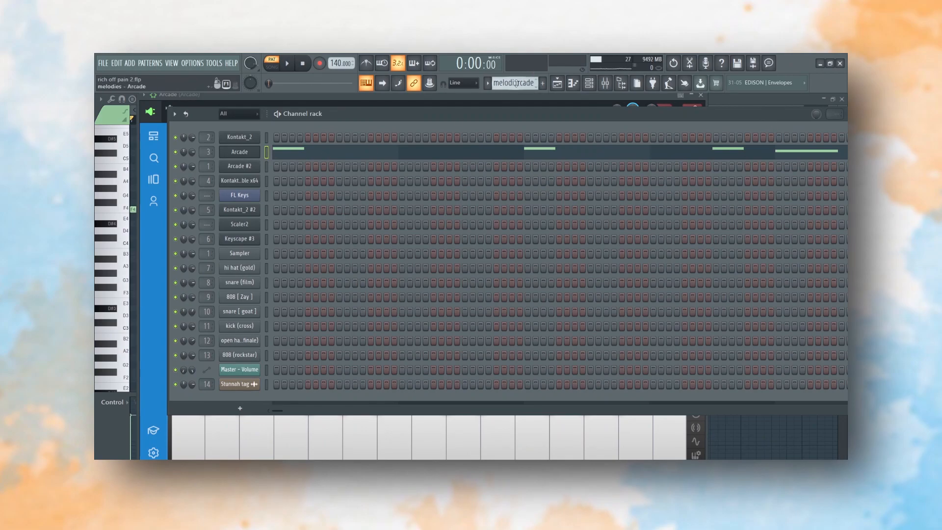
Switch to the Arcade #2 pattern, open its notes in the piano roll and play it.
{"action": "scroll", "coordinate": [516, 83], "scroll_direction": "down", "scroll_amount": 1}
{"action": "left_click", "coordinate": [313, 168]}
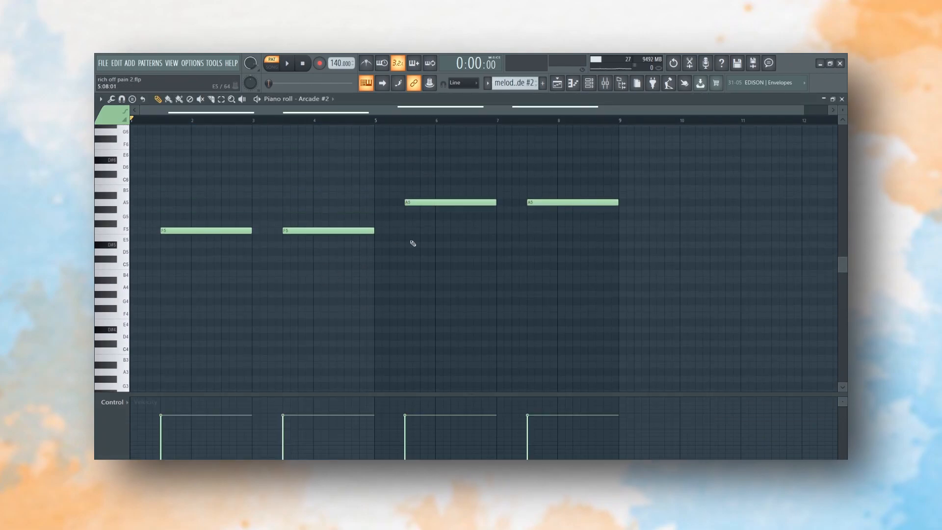
{"action": "key", "text": "space"}
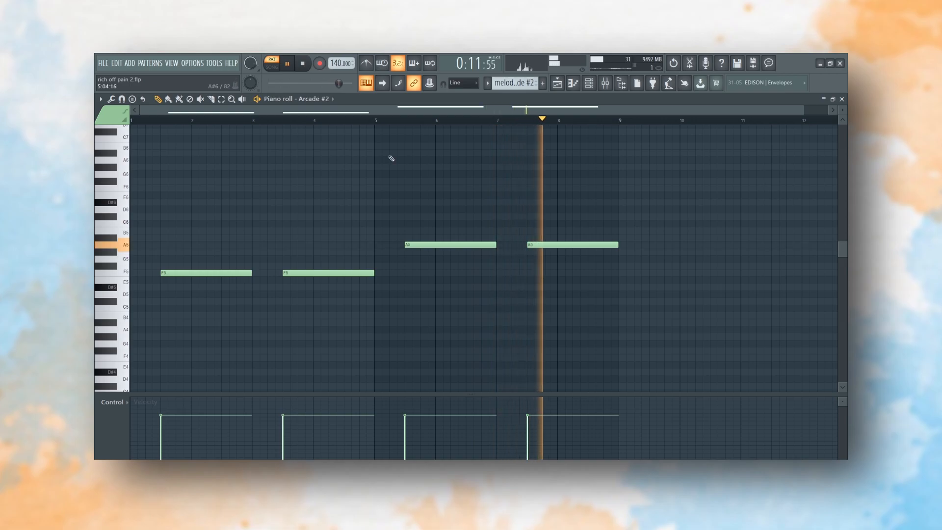
{"action": "left_click", "coordinate": [304, 65]}
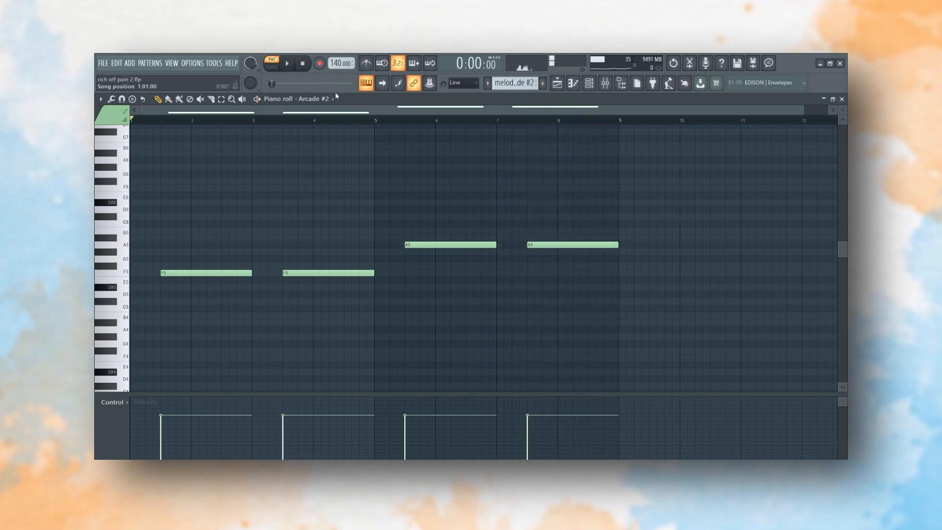
Switch to the Kontakt Portable x64 pattern, open its notes in the piano roll and play it through.
{"action": "left_click", "coordinate": [589, 83]}
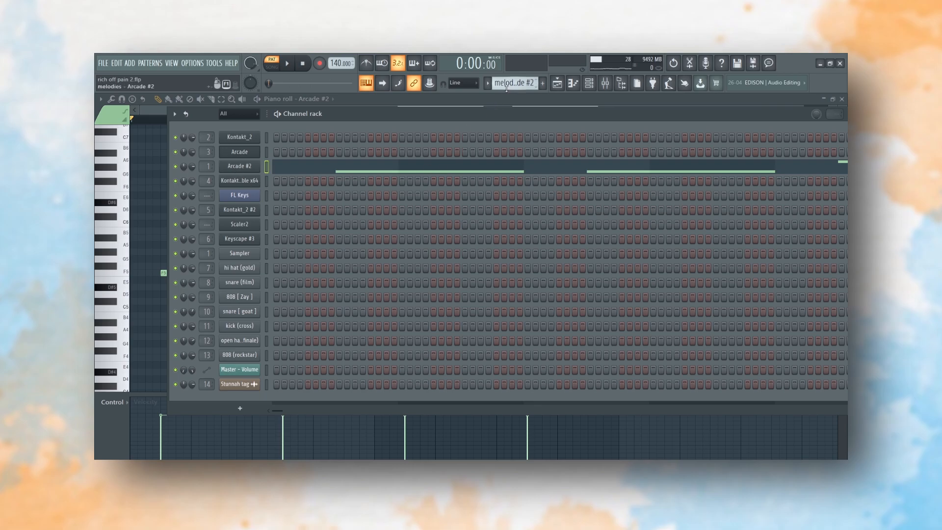
{"action": "scroll", "coordinate": [506, 84], "scroll_direction": "down", "scroll_amount": 1}
{"action": "left_click", "coordinate": [362, 185]}
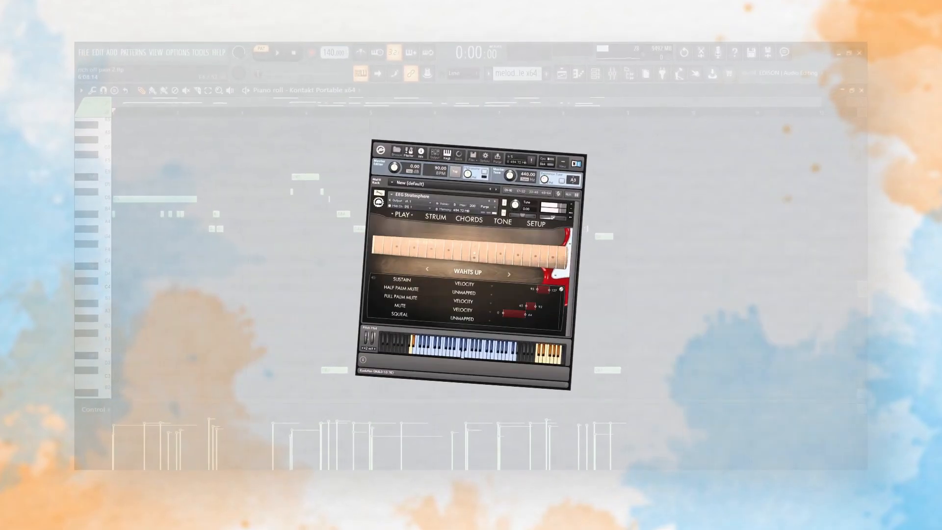
{"action": "key", "text": "space"}
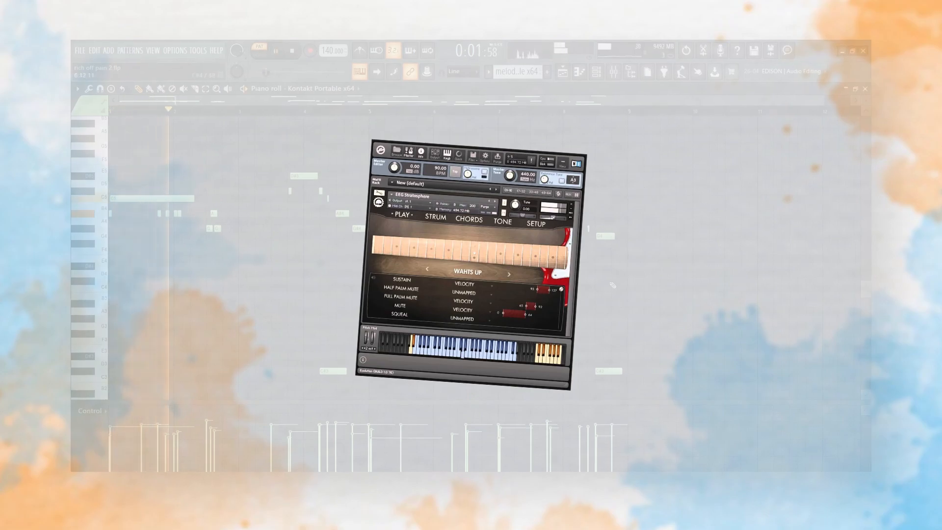
{"action": "key", "text": "space"}
{"action": "key", "text": "space"}
{"action": "scroll", "coordinate": [613, 285], "scroll_direction": "down", "scroll_amount": 4}
{"action": "scroll", "coordinate": [613, 285], "scroll_direction": "up", "scroll_amount": 3}
{"action": "scroll", "coordinate": [613, 285], "scroll_direction": "up", "scroll_amount": 5}
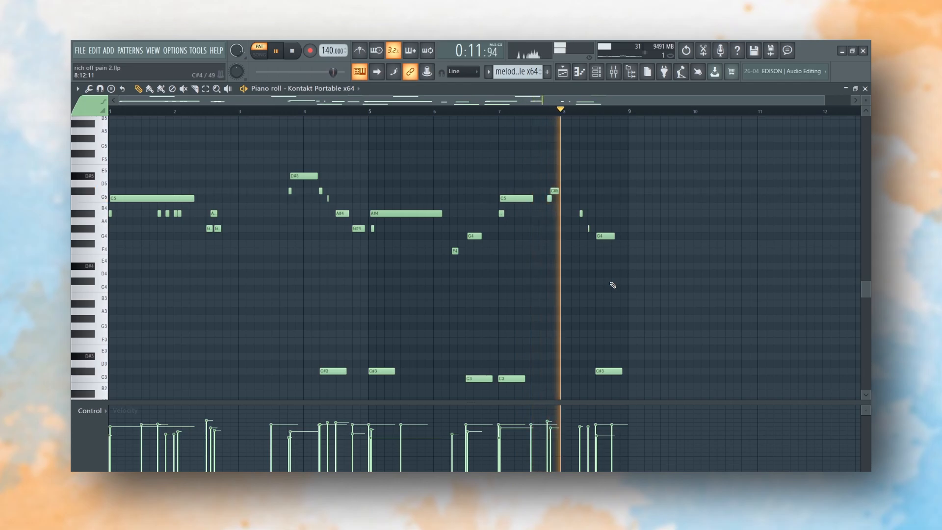
{"action": "scroll", "coordinate": [611, 282], "scroll_direction": "down", "scroll_amount": 3}
{"action": "key", "text": "space"}
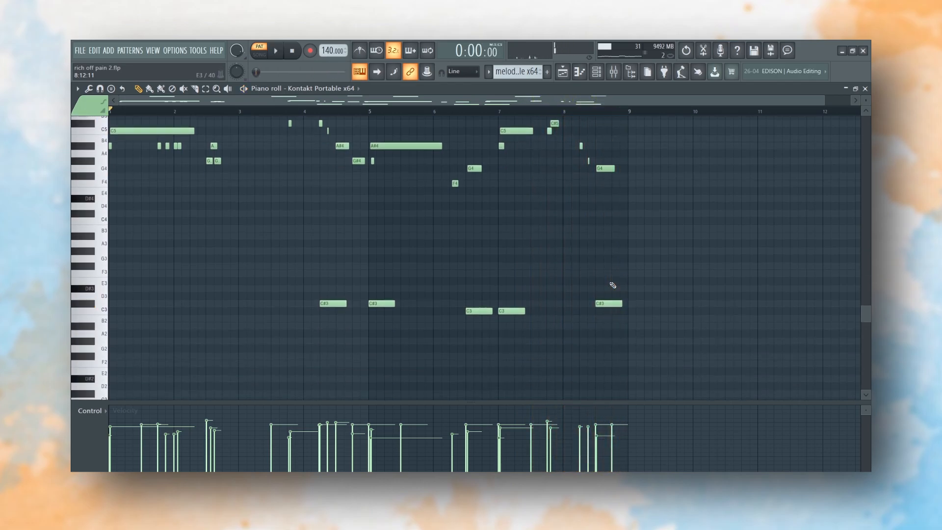
{"action": "scroll", "coordinate": [239, 309], "scroll_direction": "up", "scroll_amount": 2}
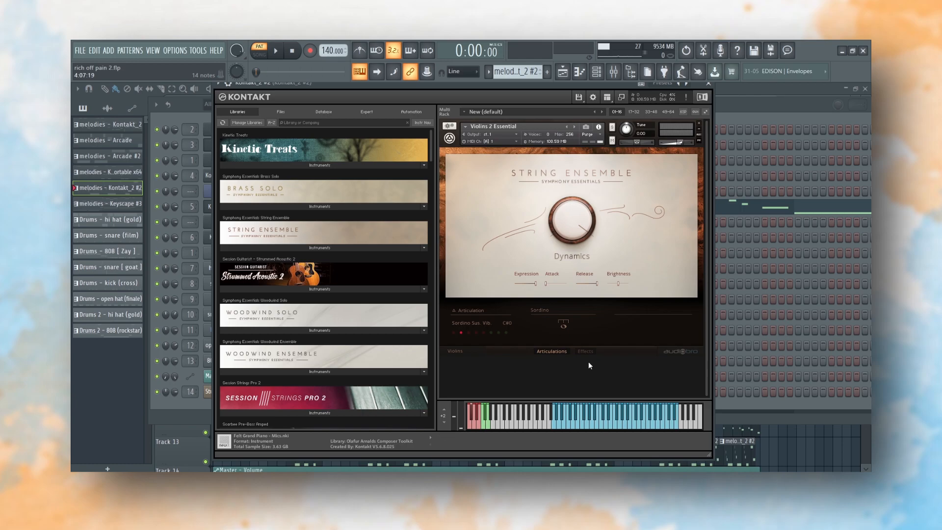
Open the Kontakt_2 #2 pattern's notes in the piano roll and play the pattern through.
{"action": "left_click", "coordinate": [753, 210]}
{"action": "scroll", "coordinate": [351, 317], "scroll_direction": "up", "scroll_amount": 5}
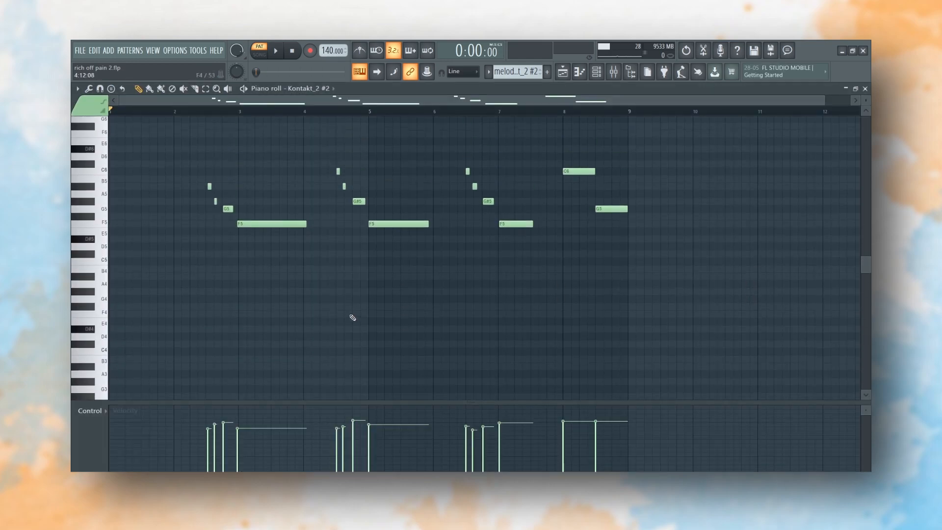
{"action": "key", "text": "space"}
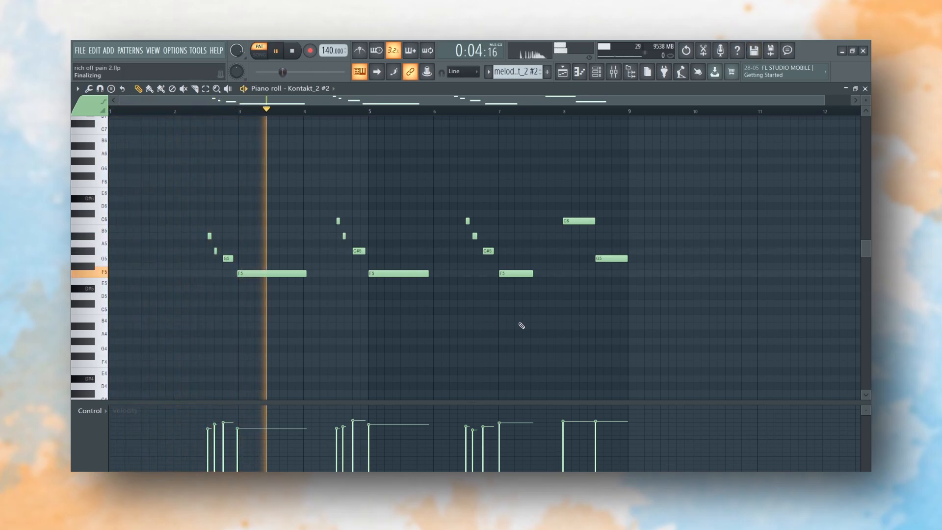
{"action": "scroll", "coordinate": [522, 325], "scroll_direction": "down", "scroll_amount": 7}
{"action": "scroll", "coordinate": [521, 326], "scroll_direction": "up", "scroll_amount": 6}
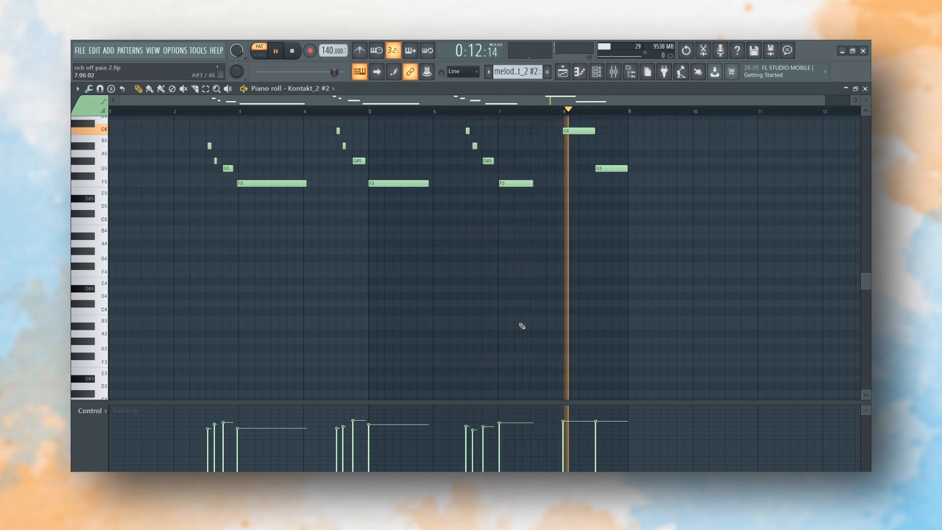
{"action": "key", "text": "space"}
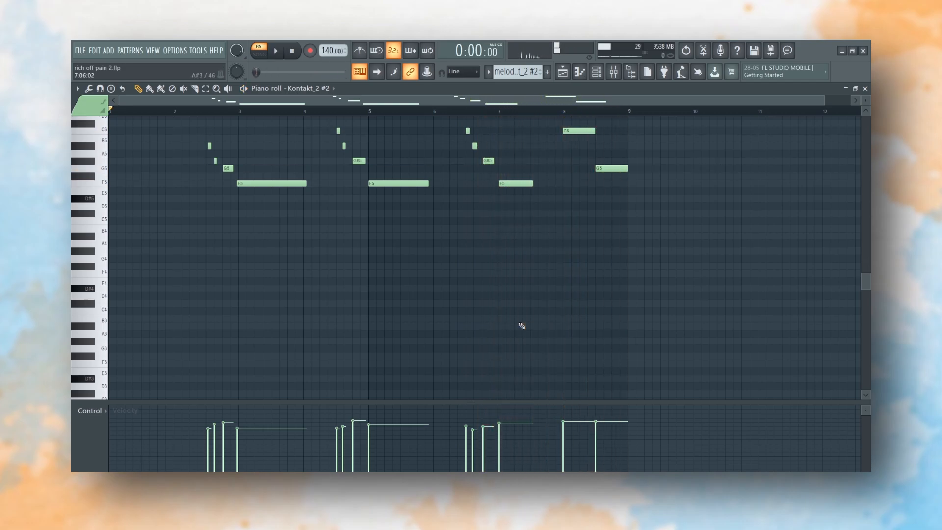
{"action": "scroll", "coordinate": [522, 326], "scroll_direction": "down", "scroll_amount": 3}
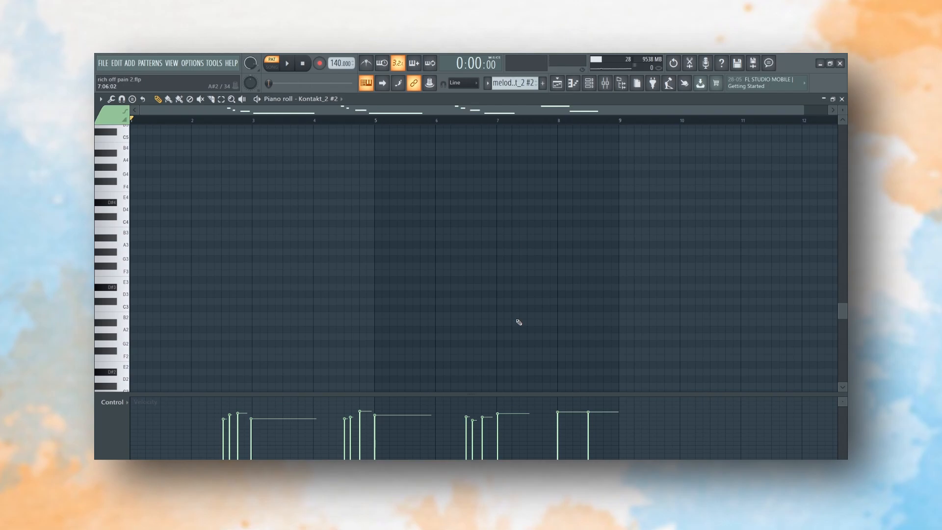
In the playlist, set song playback to the section from bar 17 to 25 and mute drum Tracks 4 to 9.
{"action": "key", "text": "F5"}
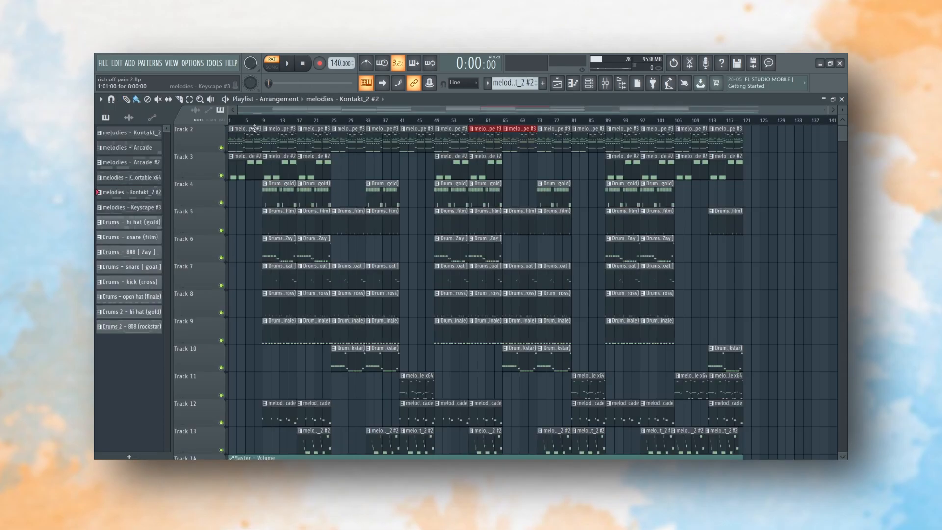
{"action": "left_click", "coordinate": [301, 121]}
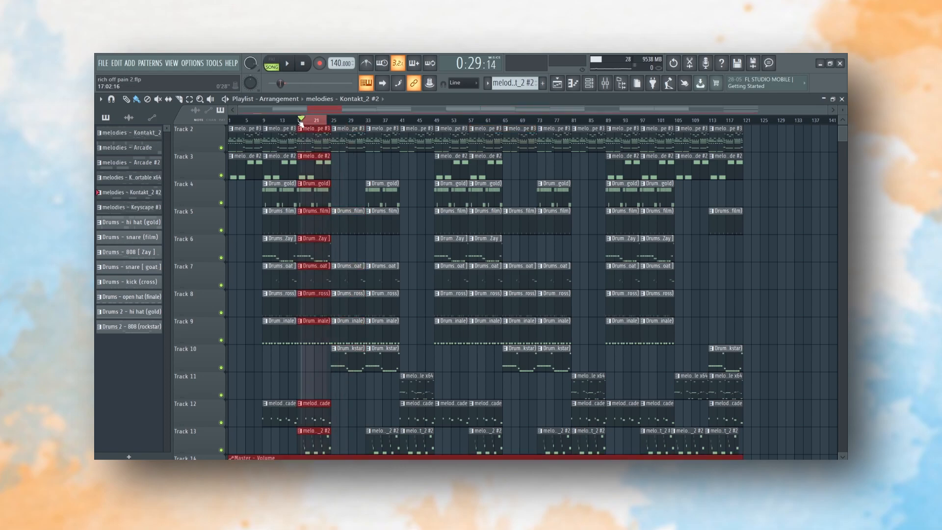
{"action": "left_click", "coordinate": [221, 203]}
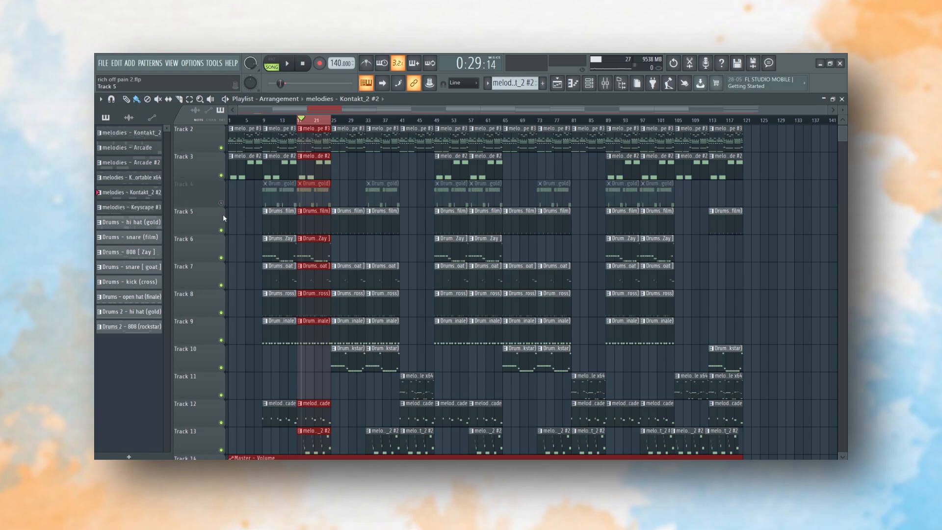
{"action": "left_click", "coordinate": [220, 230]}
{"action": "left_click", "coordinate": [221, 257]}
{"action": "left_click", "coordinate": [221, 285]}
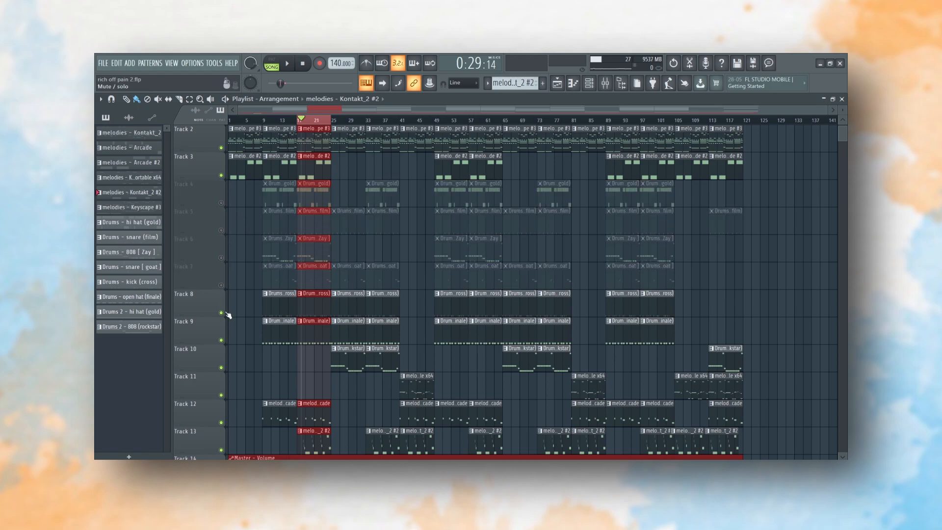
{"action": "left_click", "coordinate": [221, 312]}
{"action": "left_click", "coordinate": [221, 340]}
{"action": "scroll", "coordinate": [221, 341], "scroll_direction": "down", "scroll_amount": 4}
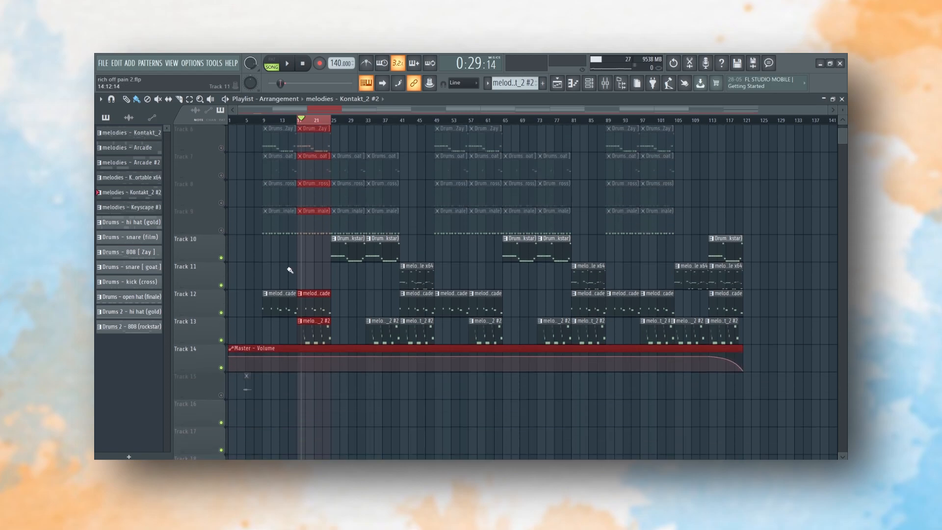
Play the arrangement from bar 17 with the drums muted to hear the layered melodies.
{"action": "left_click", "coordinate": [296, 120]}
{"action": "key", "text": "space"}
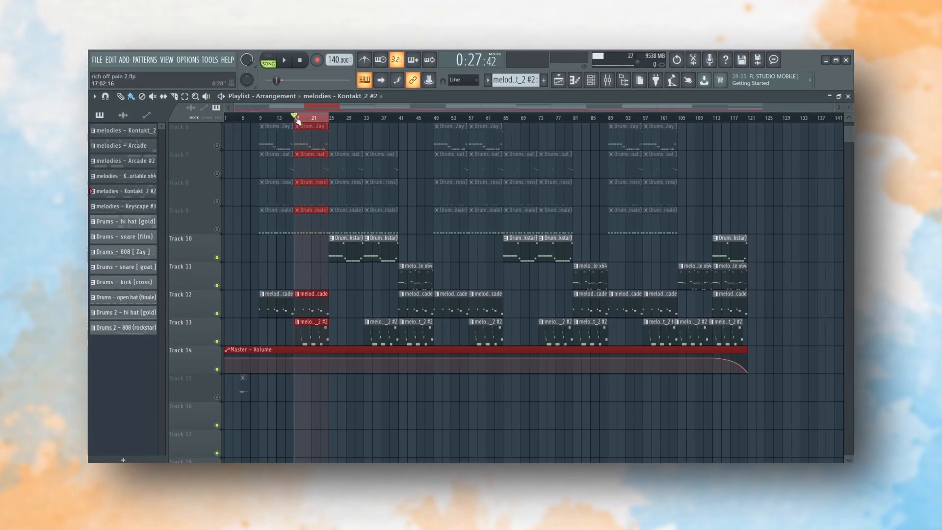
{"action": "scroll", "coordinate": [382, 304], "scroll_direction": "up", "scroll_amount": 5}
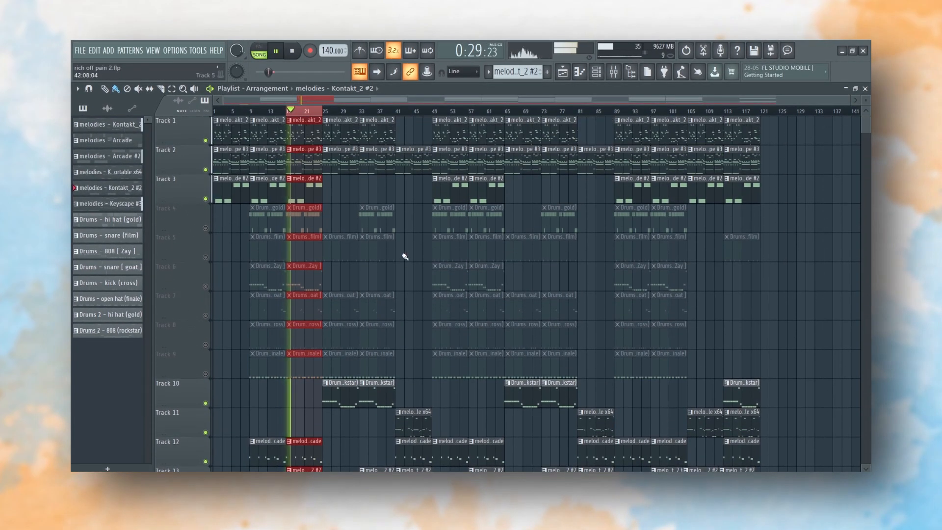
{"action": "scroll", "coordinate": [405, 263], "scroll_direction": "down", "scroll_amount": 4}
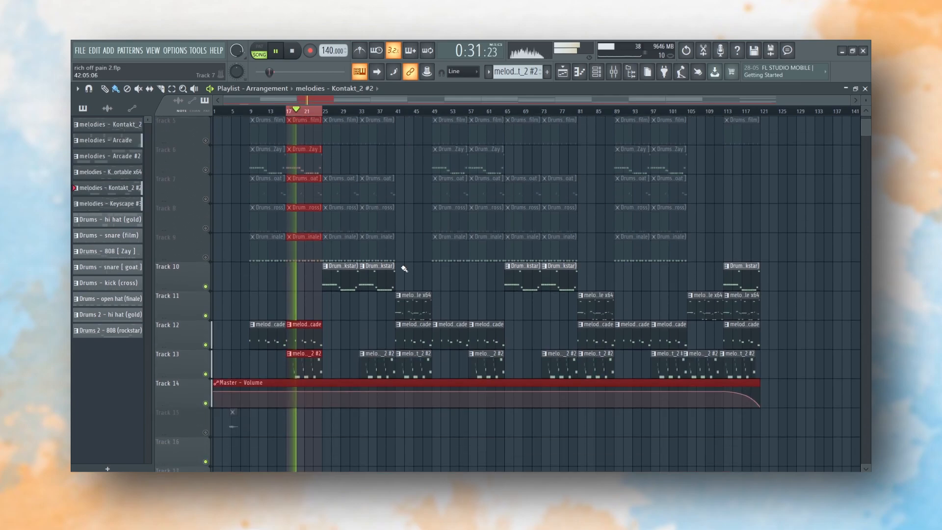
{"action": "scroll", "coordinate": [404, 292], "scroll_direction": "up", "scroll_amount": 4}
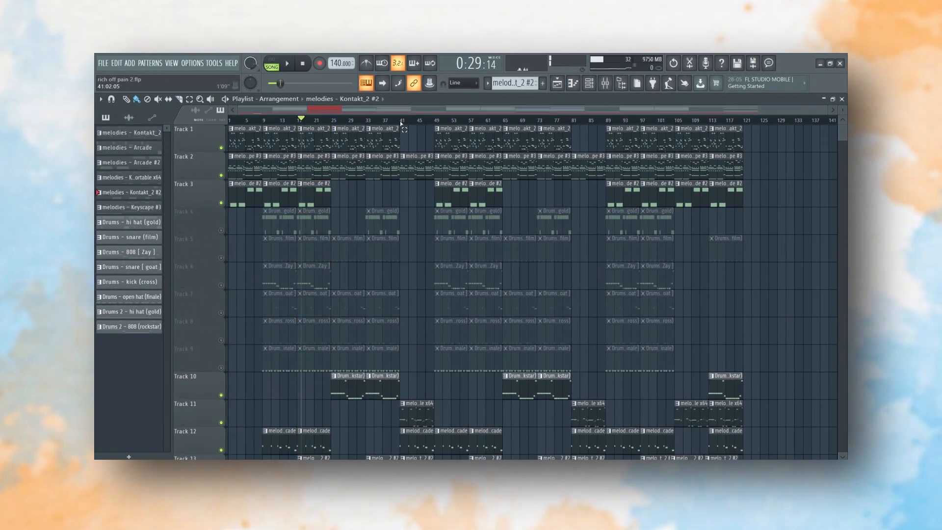
Select bars 41 to 49 in the playlist and play that section's melodies.
{"action": "left_click_drag", "start_coordinate": [401, 123], "coordinate": [434, 122]}
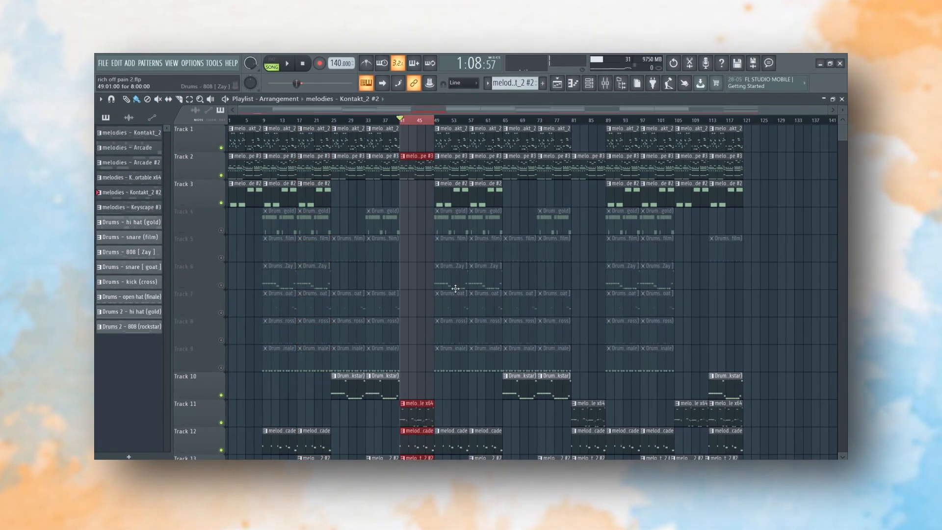
{"action": "scroll", "coordinate": [455, 288], "scroll_direction": "down", "scroll_amount": 4}
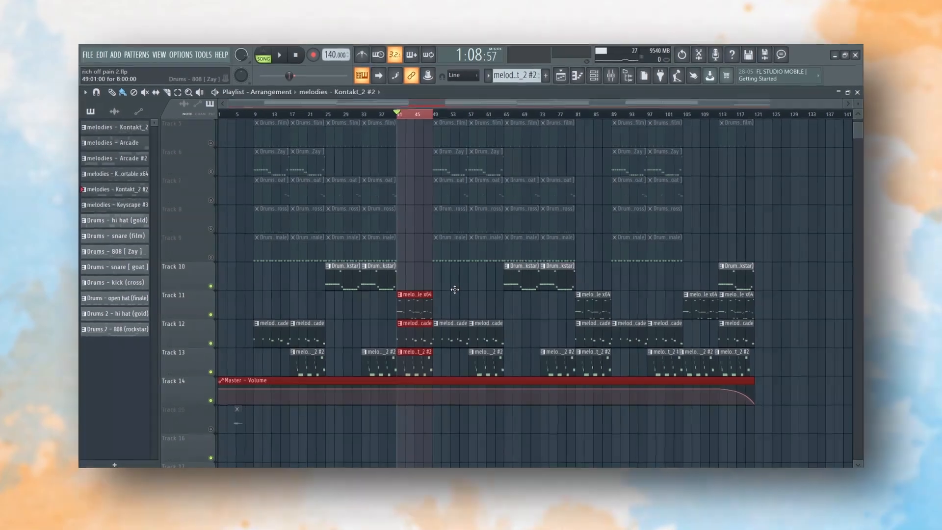
{"action": "key", "text": "space"}
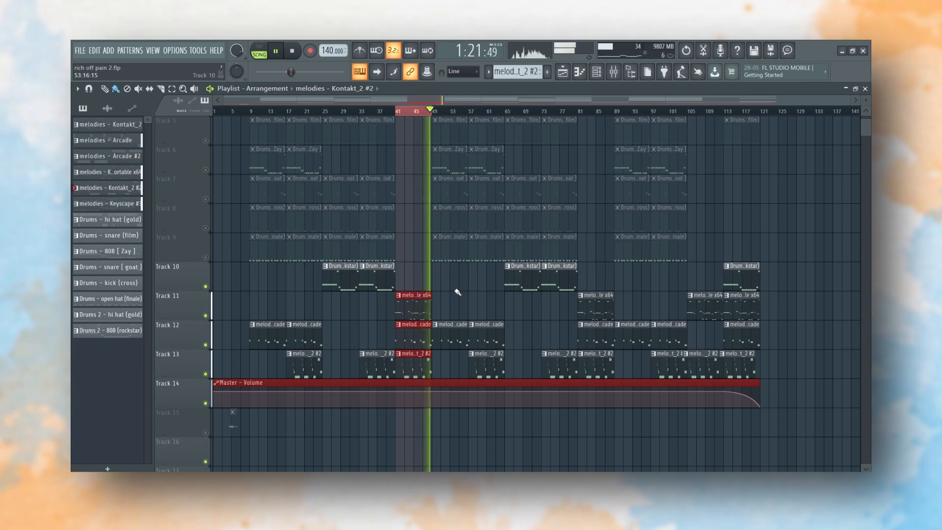
{"action": "key", "text": "space"}
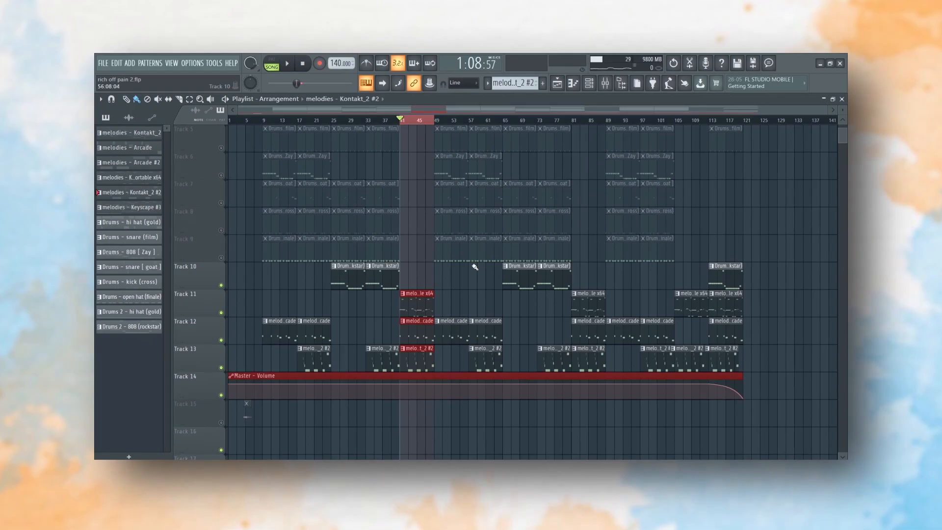
Open the mixer and inspect the Fruity parametric EQ 2 on the vocals track.
{"action": "left_click", "coordinate": [605, 83]}
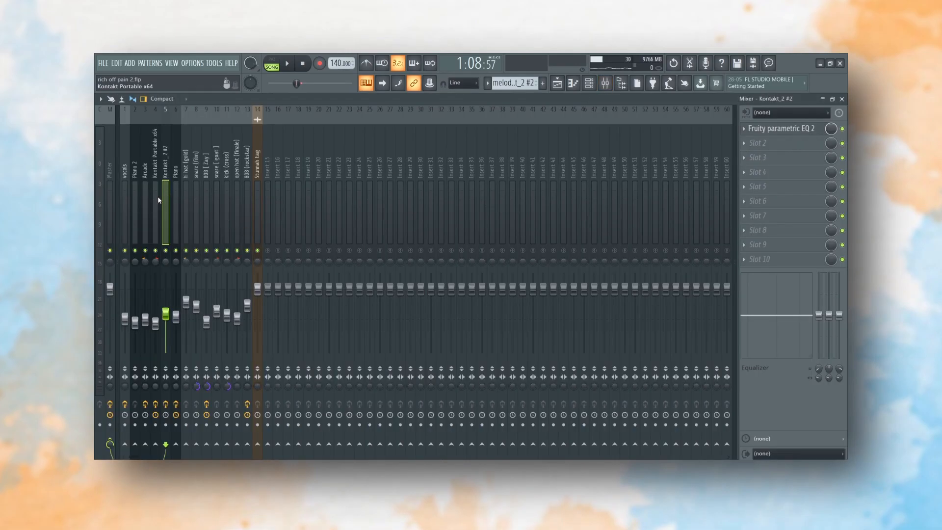
{"action": "left_click", "coordinate": [135, 186]}
{"action": "left_click", "coordinate": [146, 198]}
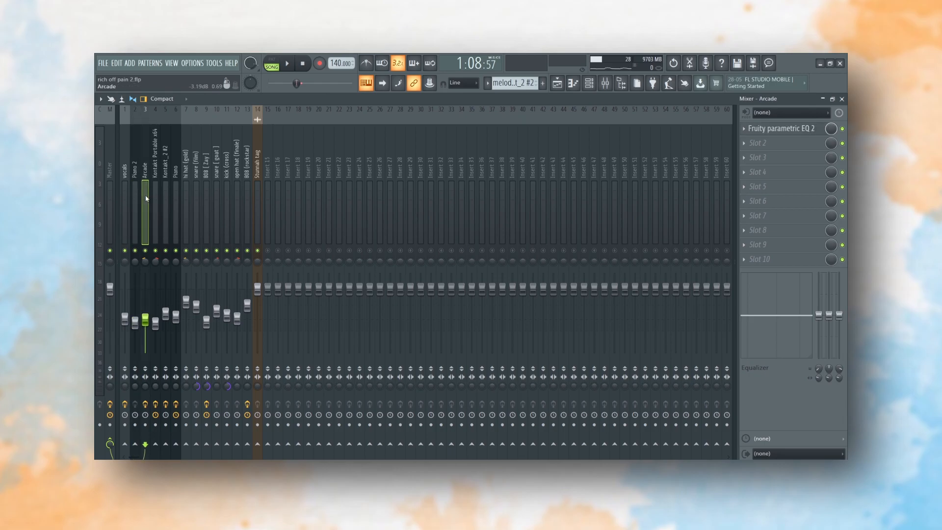
{"action": "left_click", "coordinate": [125, 200]}
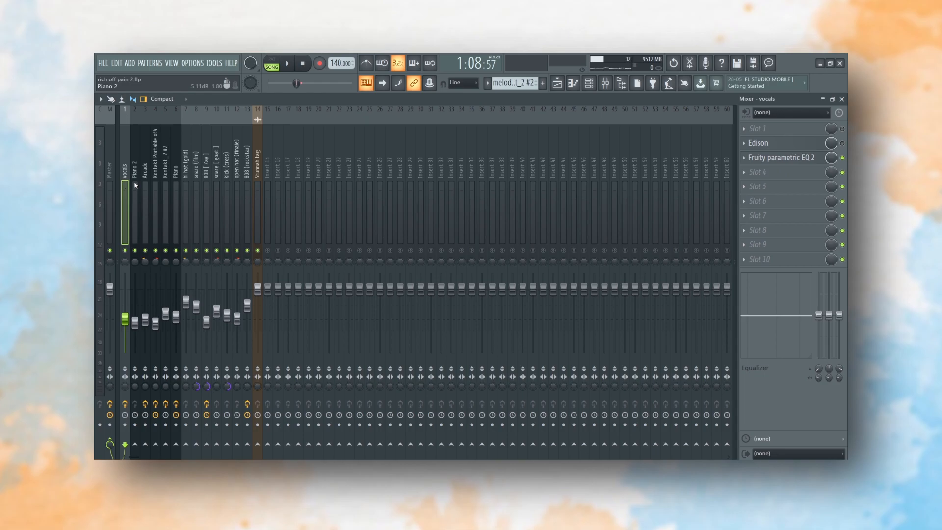
{"action": "left_click", "coordinate": [800, 158]}
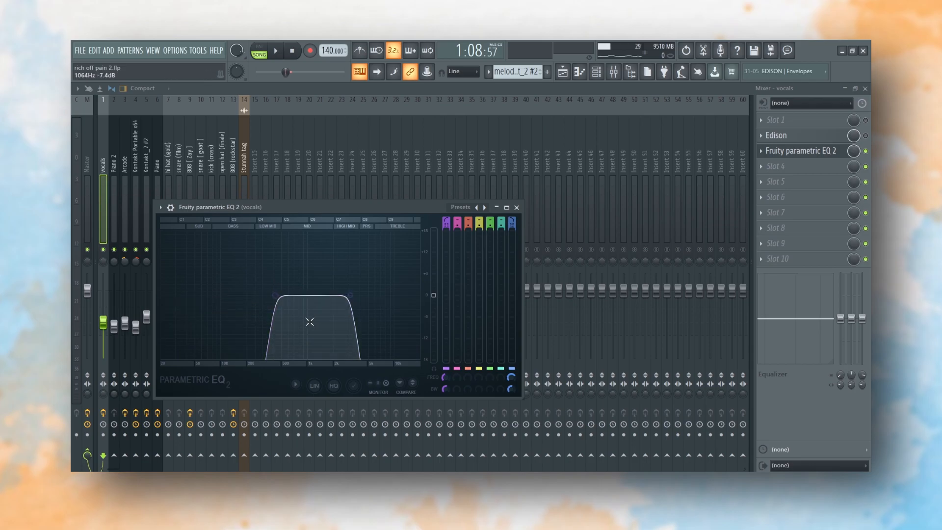
Check the Piano 2 mixer track's effect slots, and view the Arcade track's Fruity parametric EQ 2.
{"action": "left_click", "coordinate": [114, 184]}
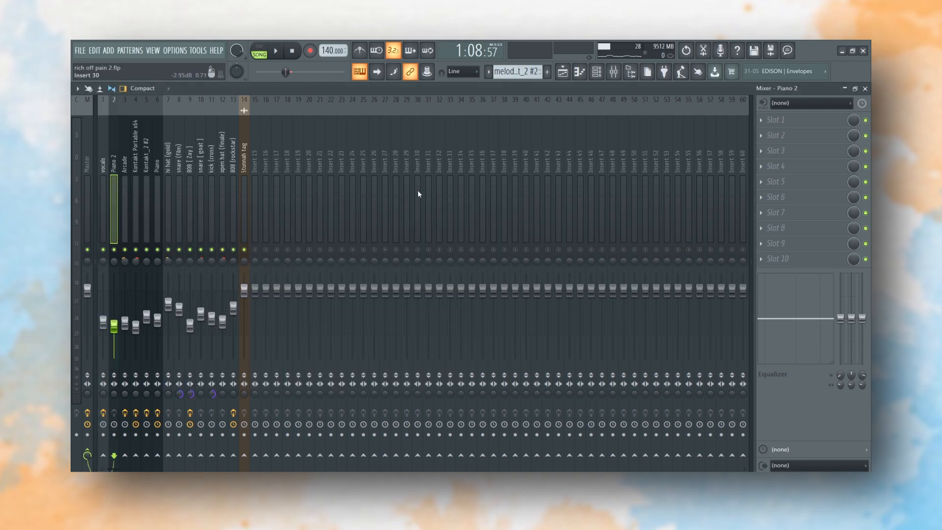
{"action": "left_click", "coordinate": [124, 191]}
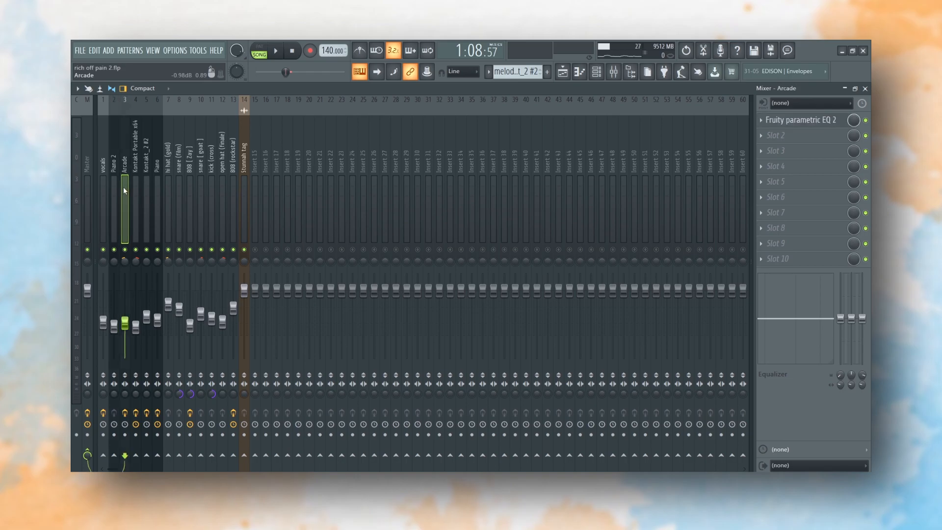
{"action": "left_click", "coordinate": [827, 122]}
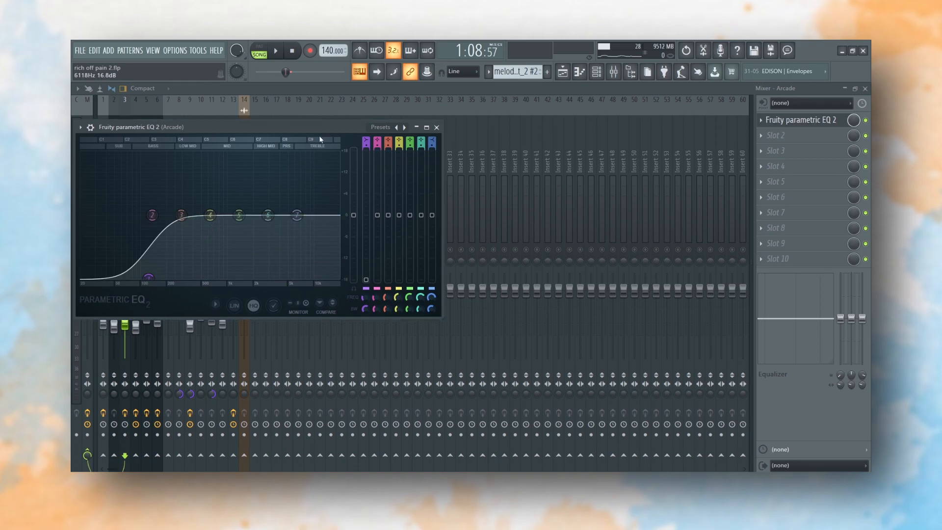
{"action": "key", "text": "Escape"}
View the Fruity Chorus and RC-20 Retro Color settings on the Kontakt Portable x64 mixer track.
{"action": "left_click", "coordinate": [137, 181]}
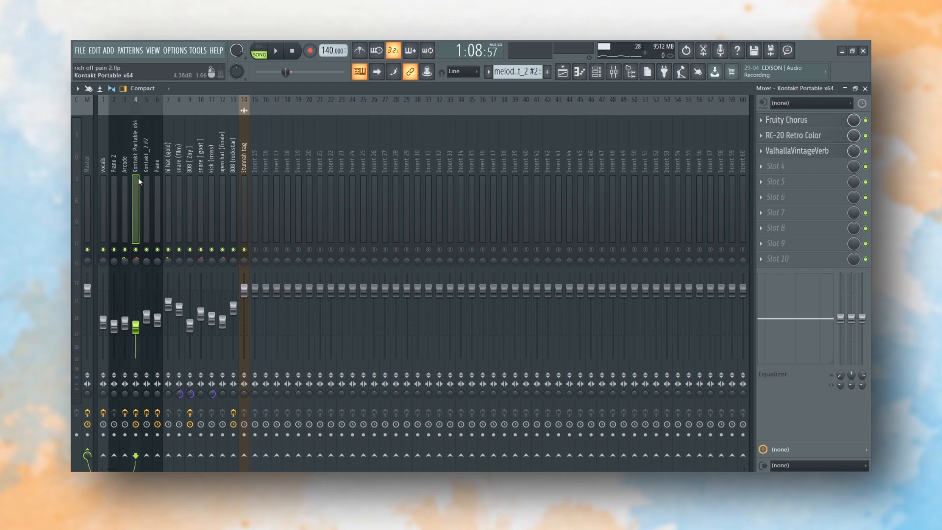
{"action": "left_click", "coordinate": [806, 129]}
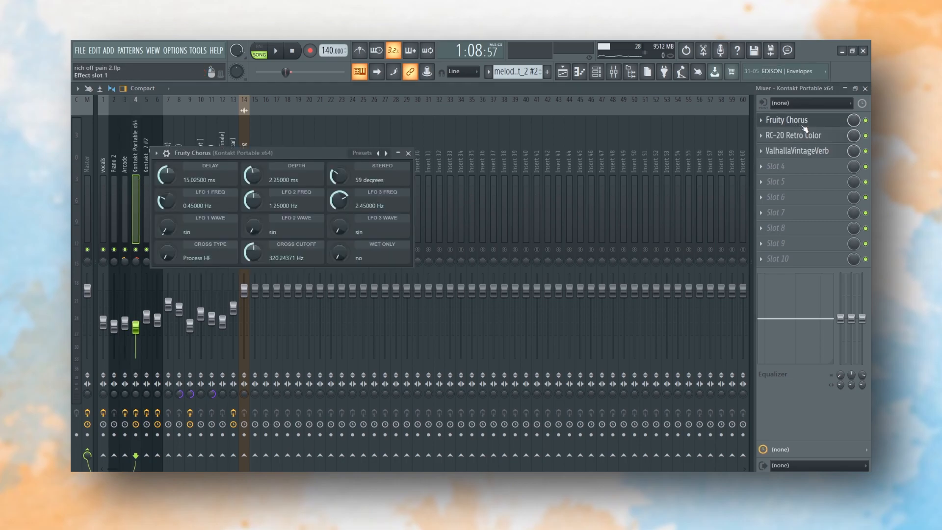
{"action": "left_click", "coordinate": [811, 138]}
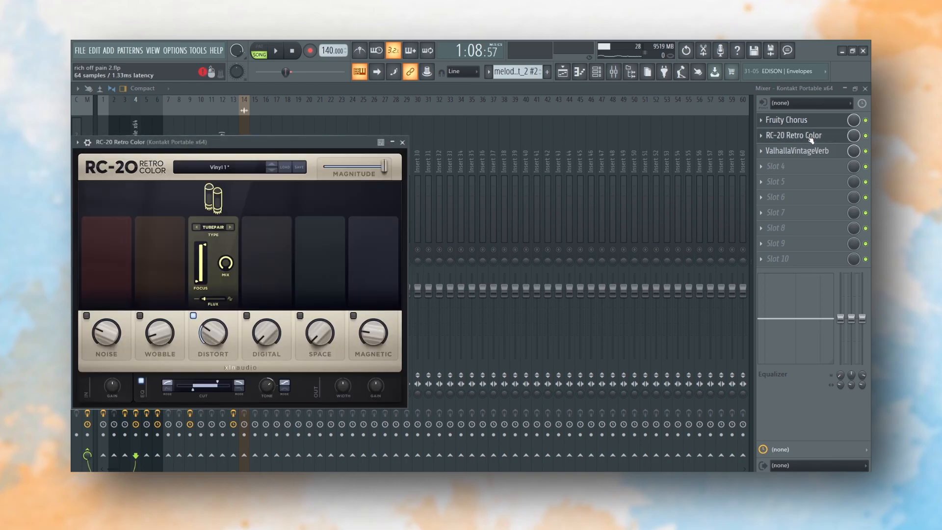
{"action": "key", "text": "Escape"}
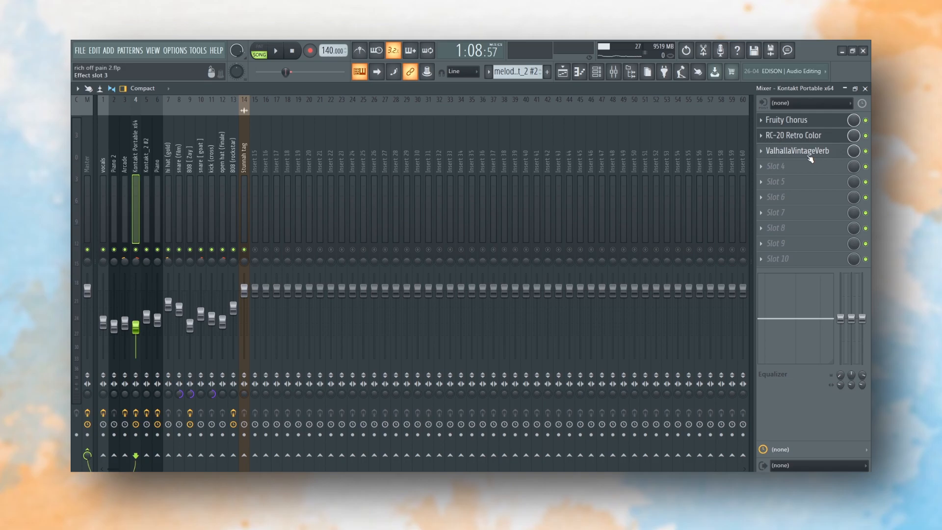
Inspect the Kontakt_2 #2 track's Fruity parametric EQ 2 and the Piano track's RC-20 Retro Color.
{"action": "left_click", "coordinate": [146, 182]}
{"action": "left_click", "coordinate": [792, 131]}
{"action": "left_click", "coordinate": [794, 123]}
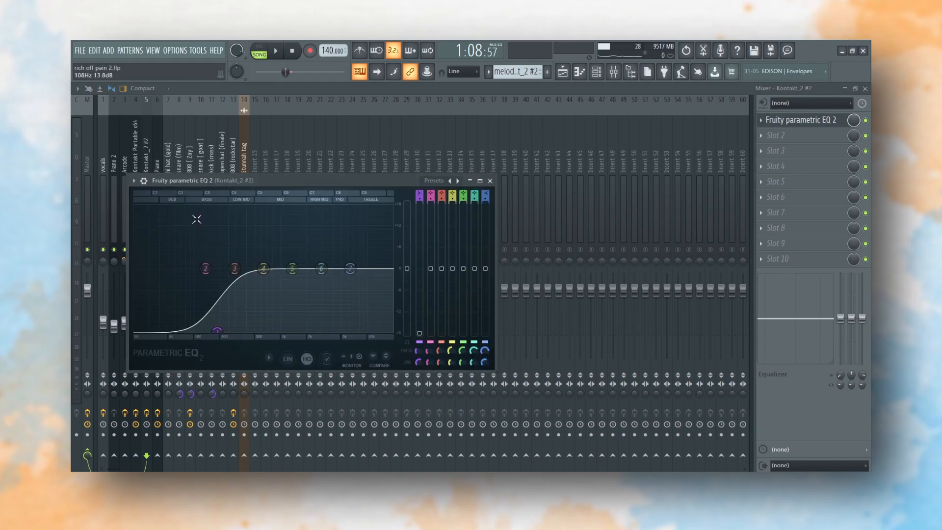
{"action": "left_click", "coordinate": [155, 168]}
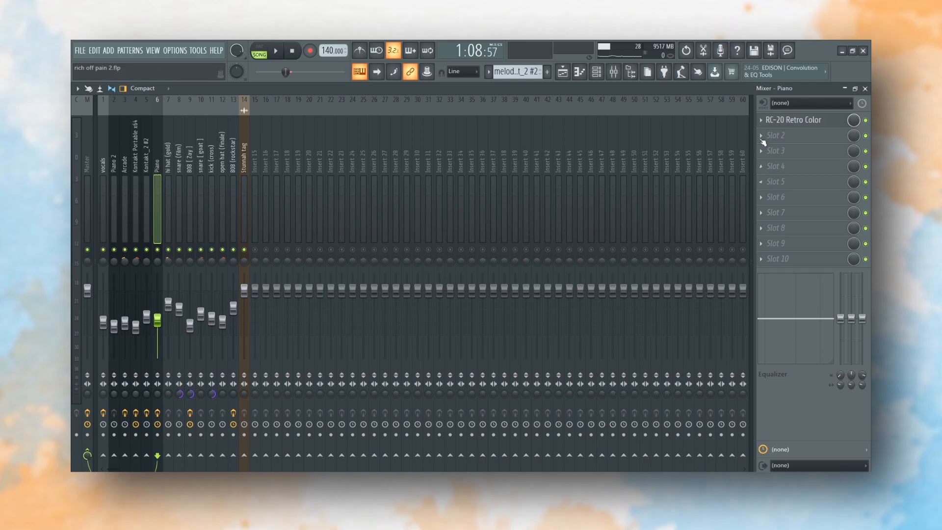
{"action": "left_click", "coordinate": [795, 123]}
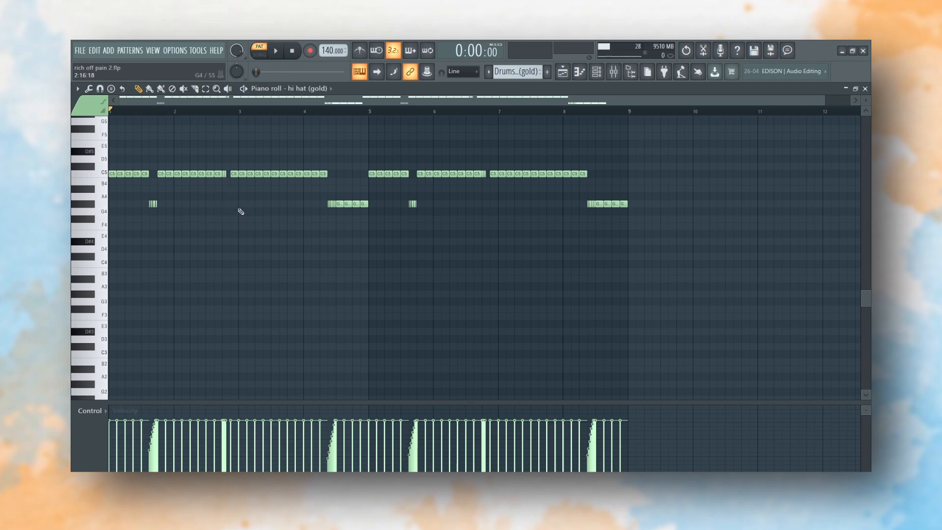
Play the hi hat (gold) pattern from the piano roll and switch to the snare (film) pattern.
{"action": "key", "text": "space"}
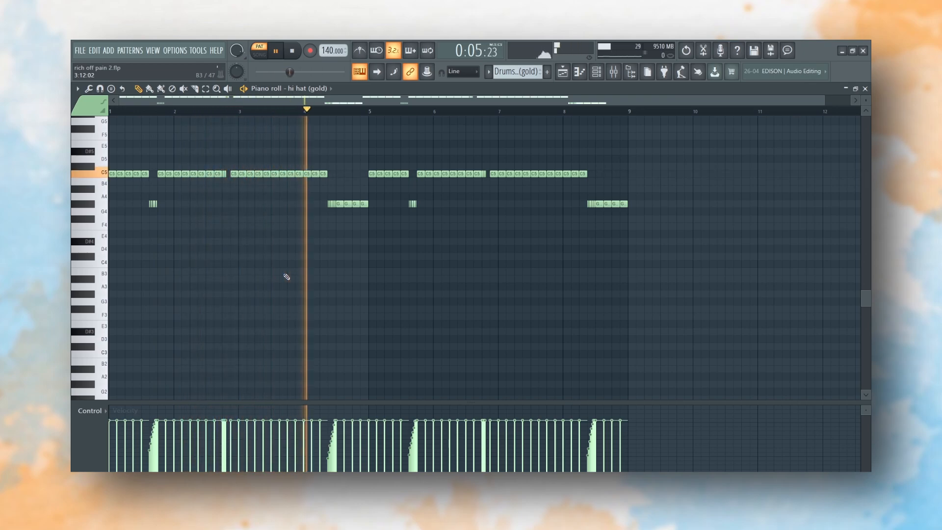
{"action": "key", "text": "space"}
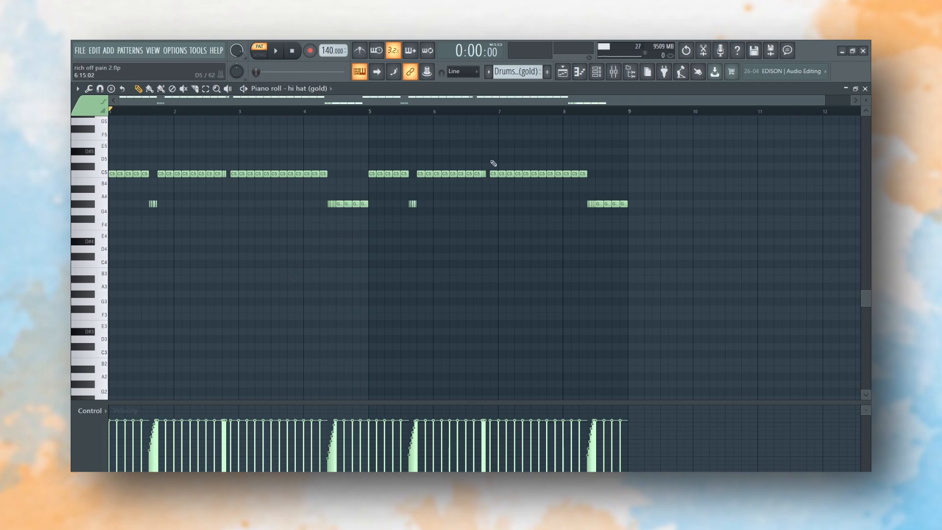
{"action": "scroll", "coordinate": [510, 74], "scroll_direction": "down", "scroll_amount": 1}
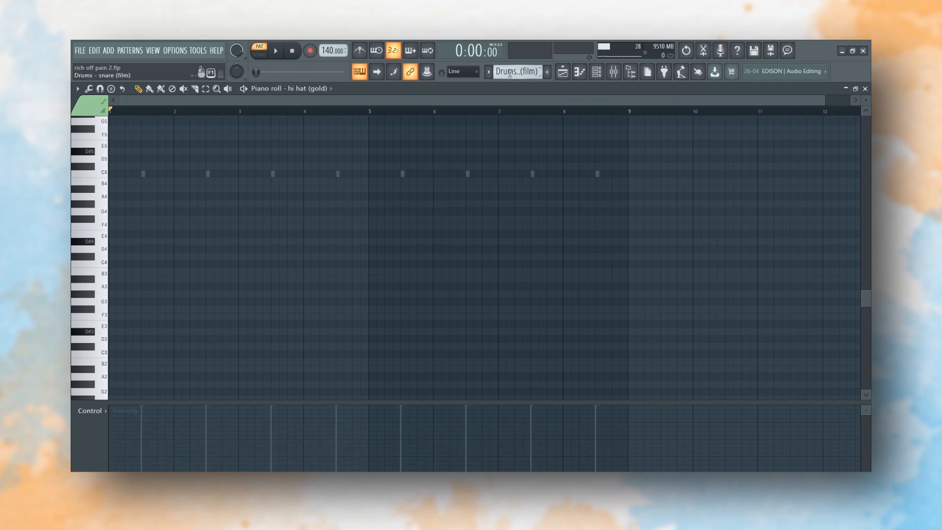
Play the snare (film) pattern on its own in the piano roll, and stop playback after a few bars.
{"action": "key", "text": "F6"}
{"action": "key", "text": "F6"}
{"action": "key", "text": "space"}
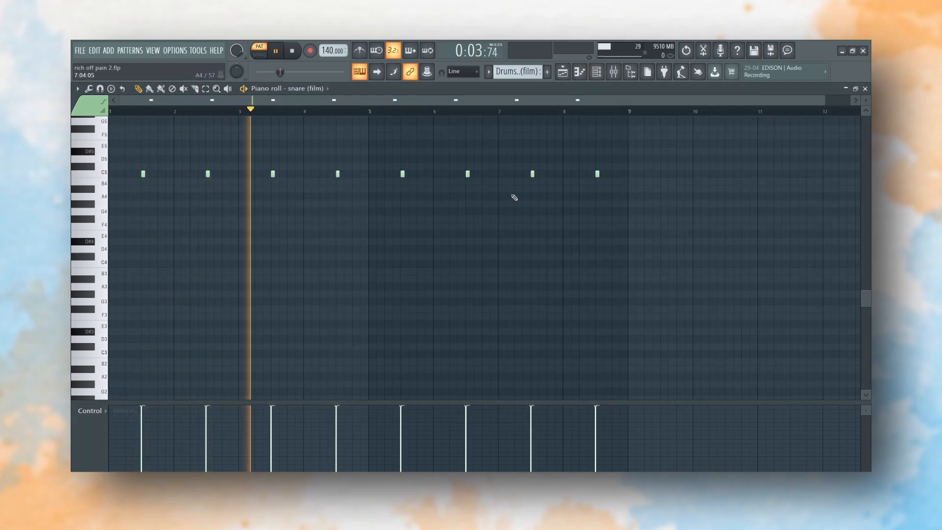
{"action": "key", "text": "space"}
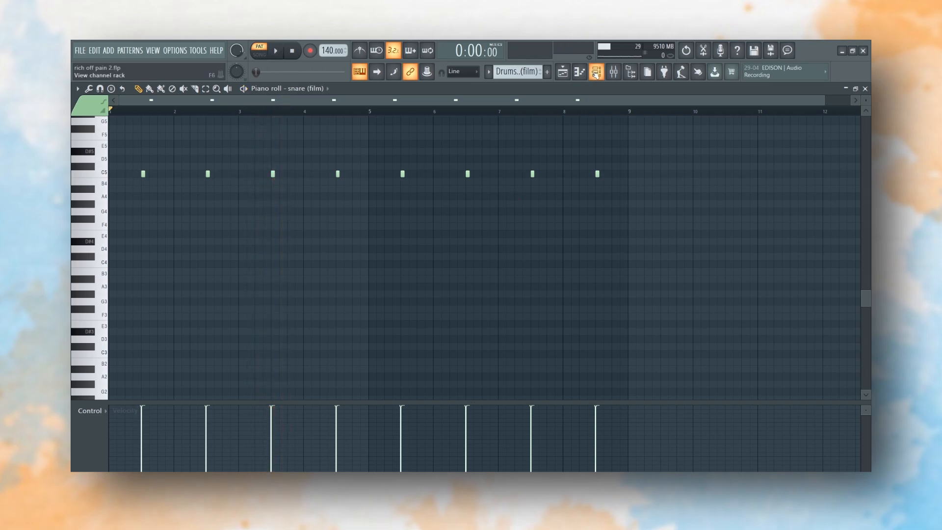
Switch to the 808 [ Zay ] drum pattern, display its notes in the piano roll and play it.
{"action": "left_click", "coordinate": [596, 71]}
{"action": "scroll", "coordinate": [516, 70], "scroll_direction": "down", "scroll_amount": 1}
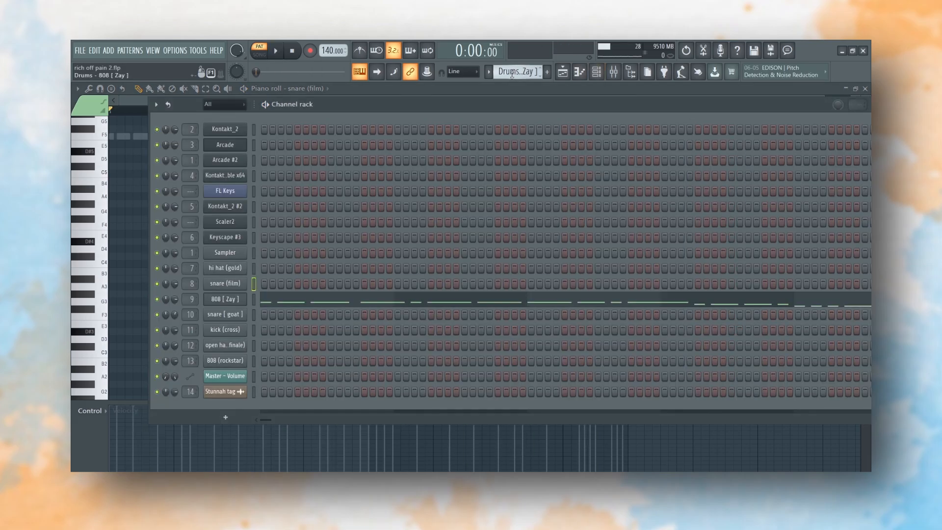
{"action": "left_click", "coordinate": [295, 302]}
{"action": "scroll", "coordinate": [378, 275], "scroll_direction": "up", "scroll_amount": 3}
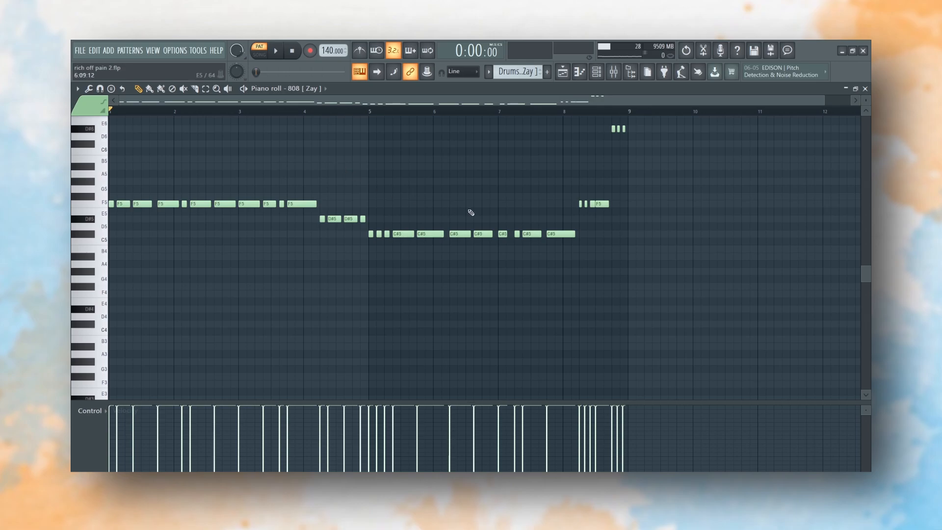
{"action": "key", "text": "space"}
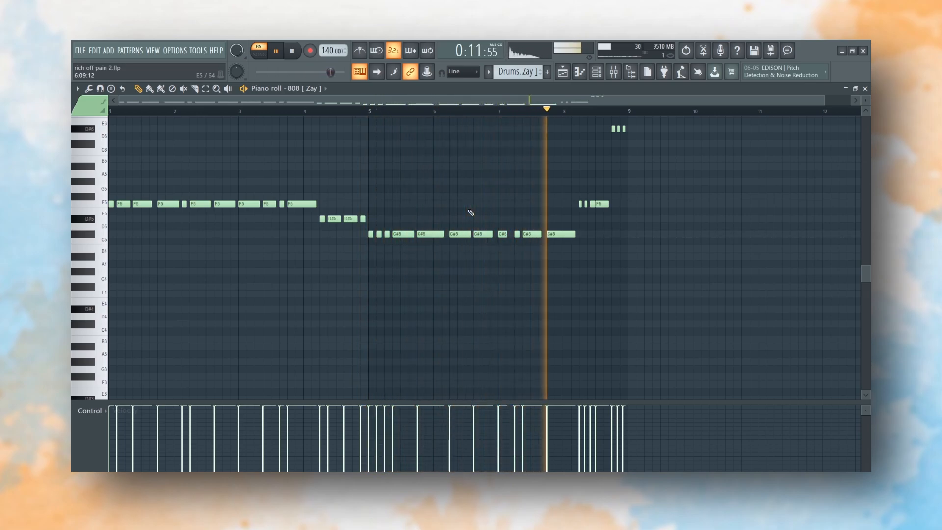
{"action": "key", "text": "space"}
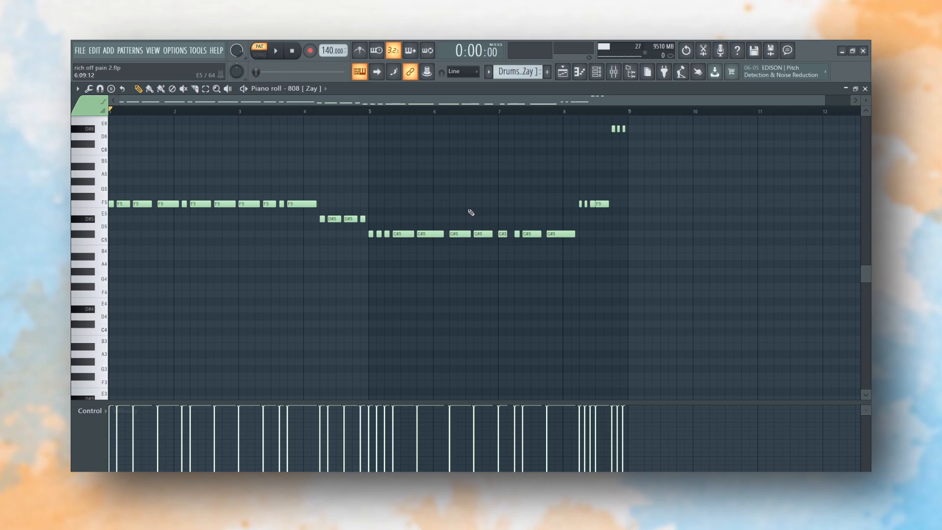
Play the snare [ goat ] pattern's two note groups, starting from bar 4 and from just before bar 8.
{"action": "key", "text": "ctrl+s"}
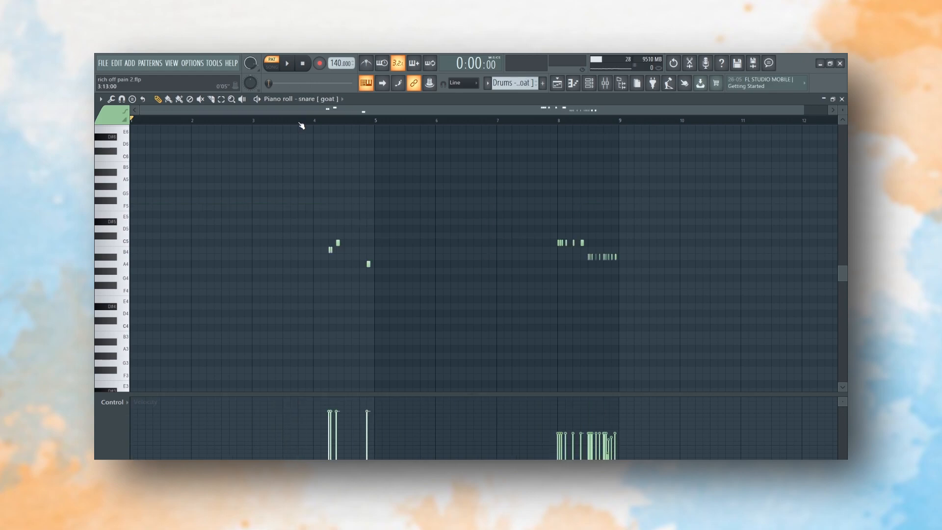
{"action": "left_click", "coordinate": [310, 121]}
{"action": "key", "text": "space"}
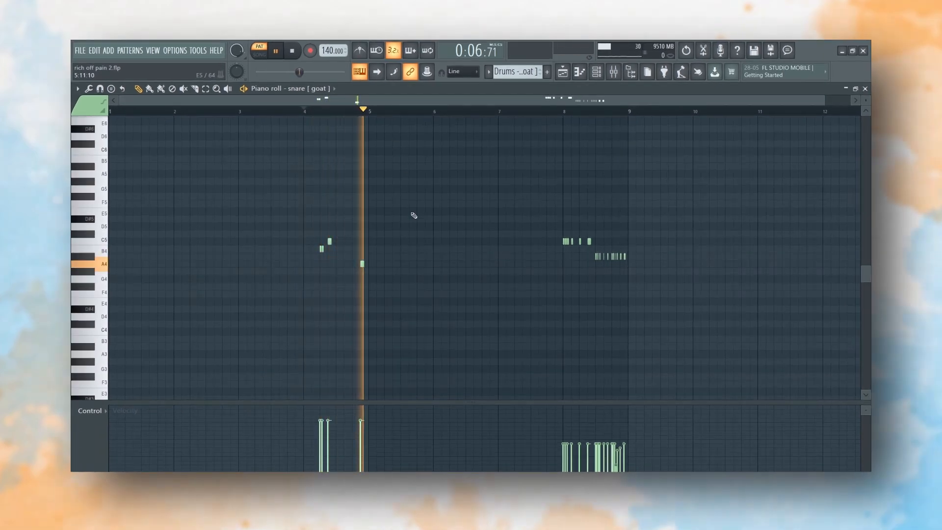
{"action": "left_click", "coordinate": [563, 119]}
{"action": "left_click", "coordinate": [554, 115]}
{"action": "key", "text": "space"}
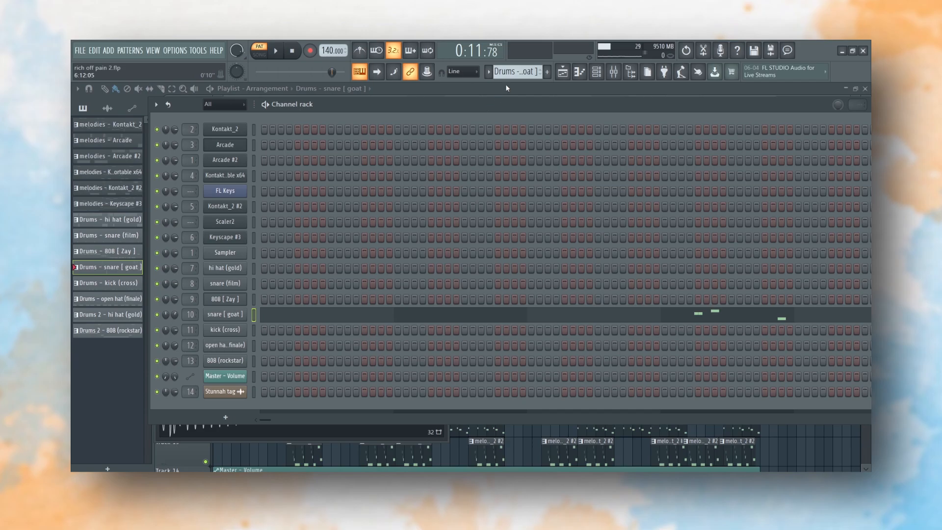
Switch to the kick (cross) pattern, open its notes in the piano roll and play it.
{"action": "scroll", "coordinate": [507, 75], "scroll_direction": "down", "scroll_amount": 1}
{"action": "left_click", "coordinate": [293, 336]}
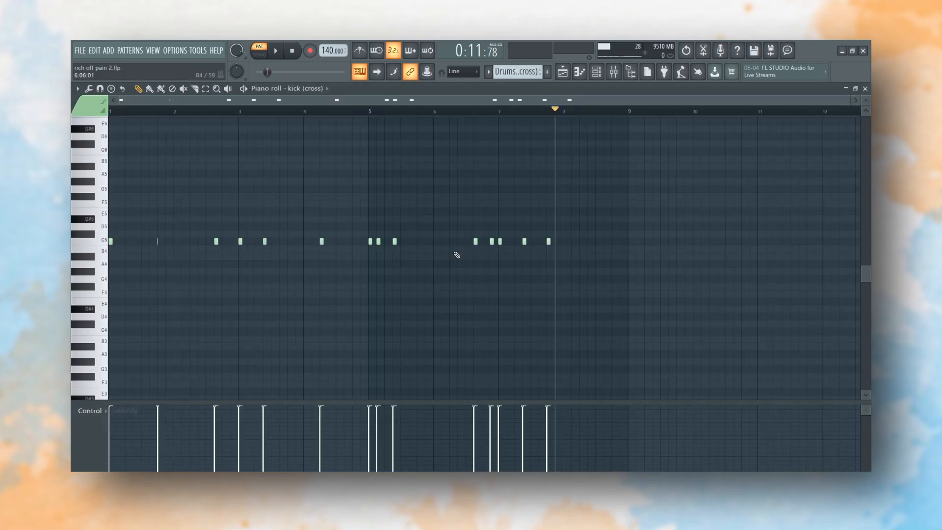
{"action": "key", "text": "space"}
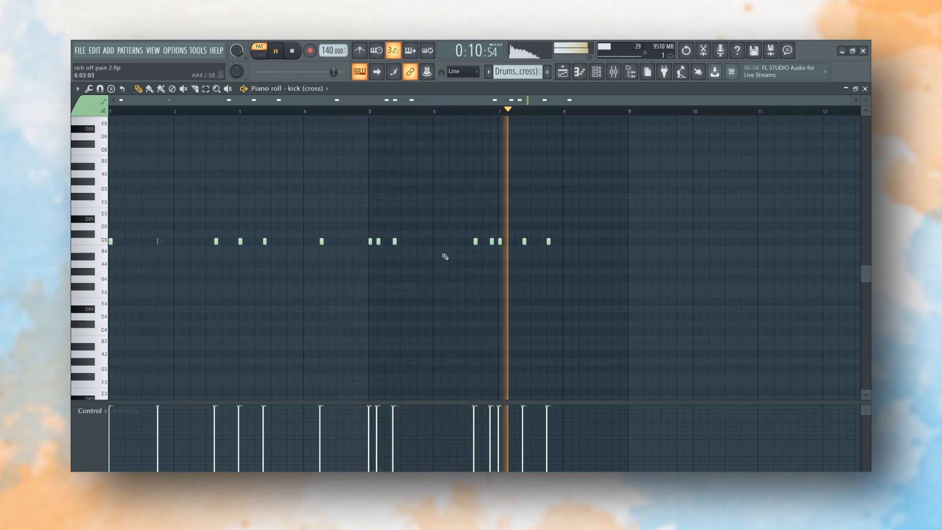
{"action": "key", "text": "space"}
{"action": "key", "text": "F7"}
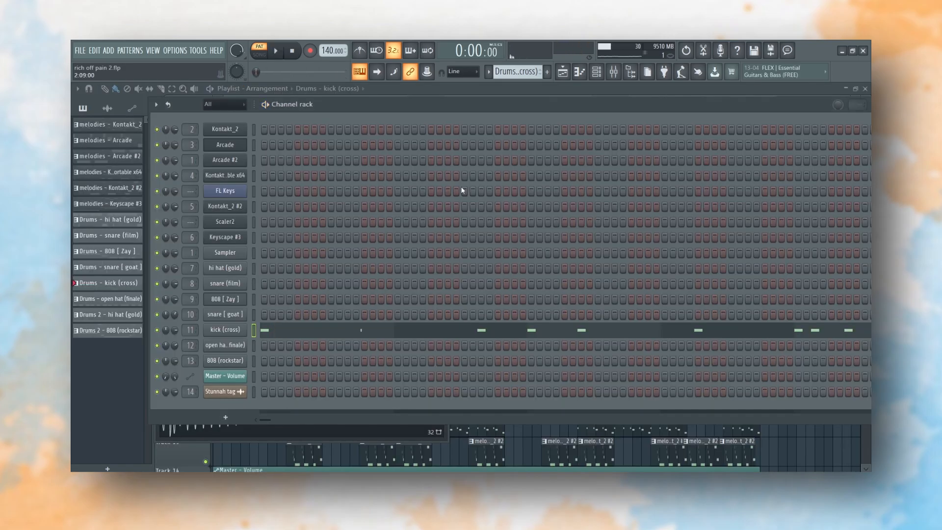
Switch to the open hat (finale) pattern, show its notes in the piano roll and play it.
{"action": "scroll", "coordinate": [520, 70], "scroll_direction": "down", "scroll_amount": 1}
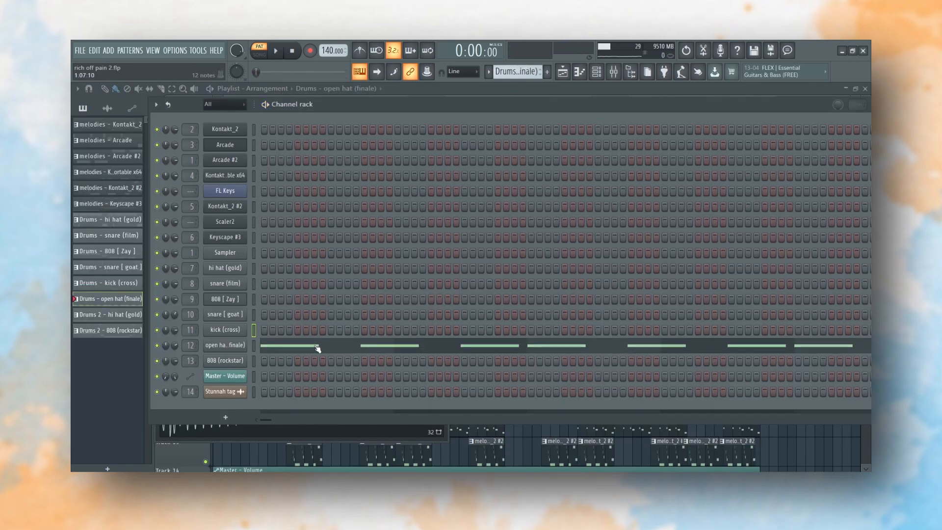
{"action": "key", "text": "F7"}
{"action": "key", "text": "space"}
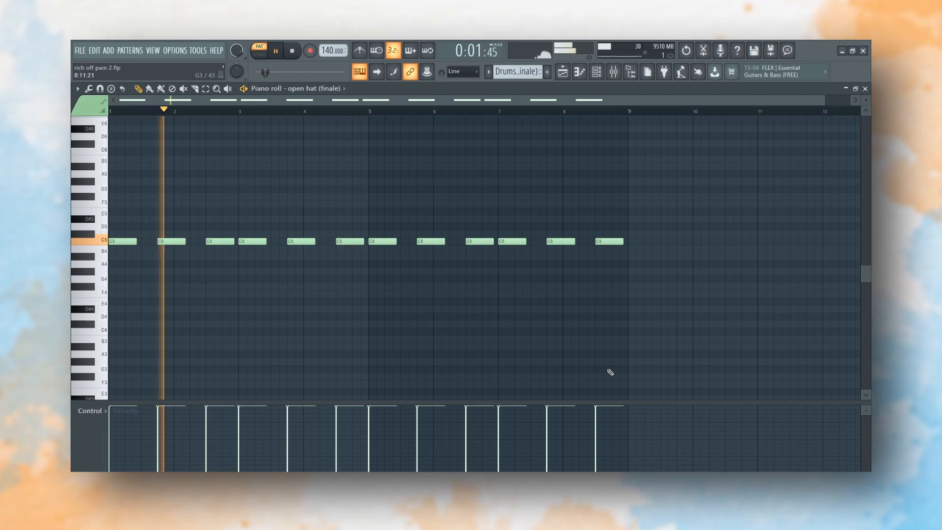
{"action": "key", "text": "space"}
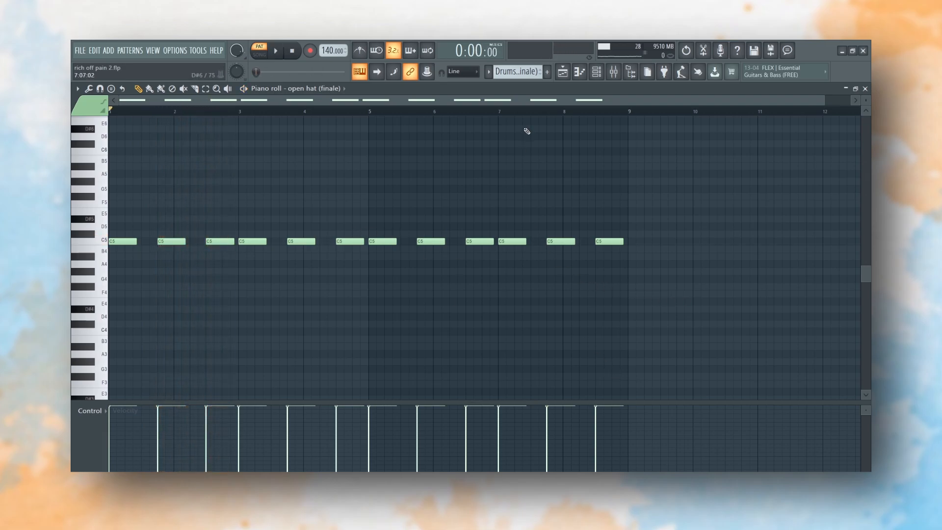
Go past the Drums 2 hi hat (gold) pattern to 808 (rockstar), open its notes in the piano roll and play it.
{"action": "scroll", "coordinate": [526, 71], "scroll_direction": "down", "scroll_amount": 1}
{"action": "left_click", "coordinate": [597, 72]}
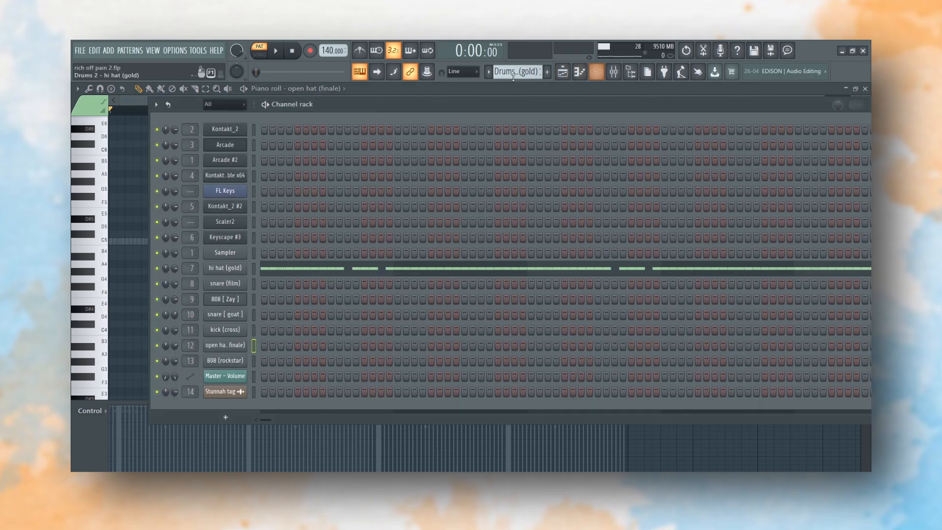
{"action": "scroll", "coordinate": [519, 72], "scroll_direction": "down", "scroll_amount": 1}
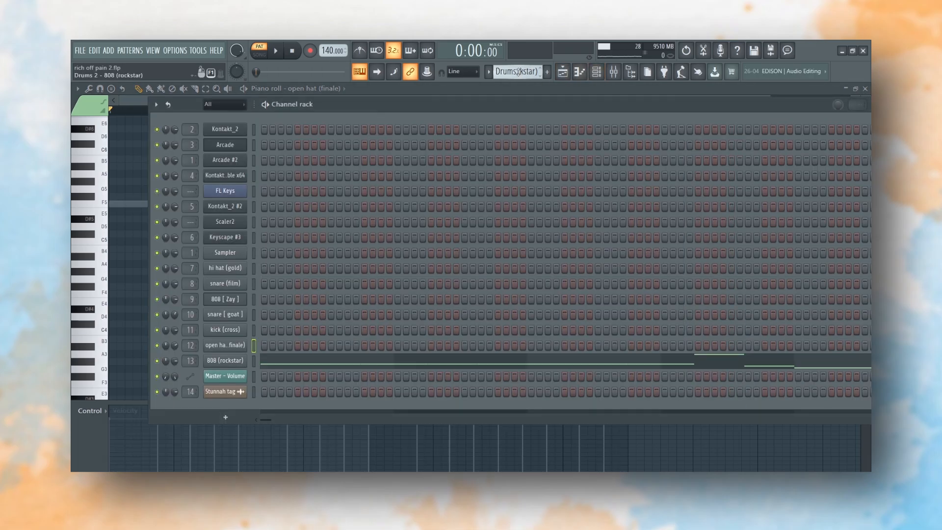
{"action": "left_click", "coordinate": [291, 362]}
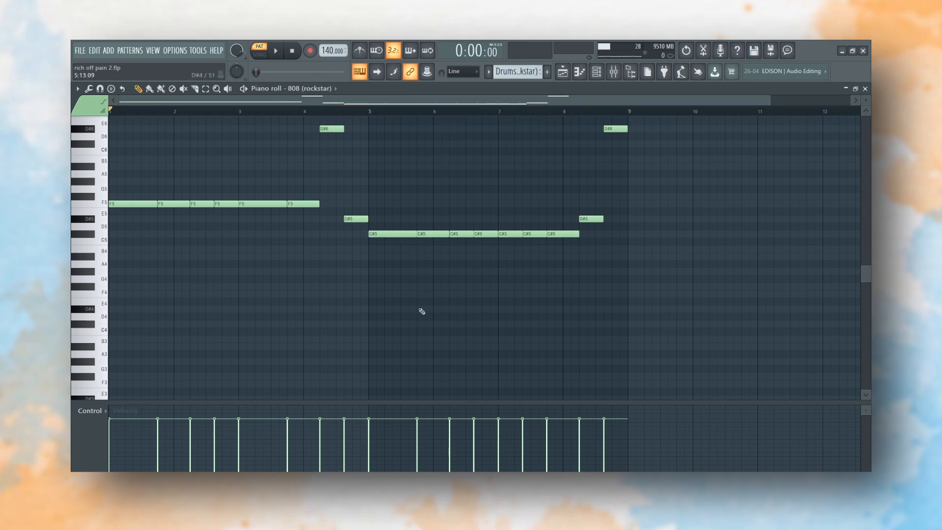
{"action": "key", "text": "space"}
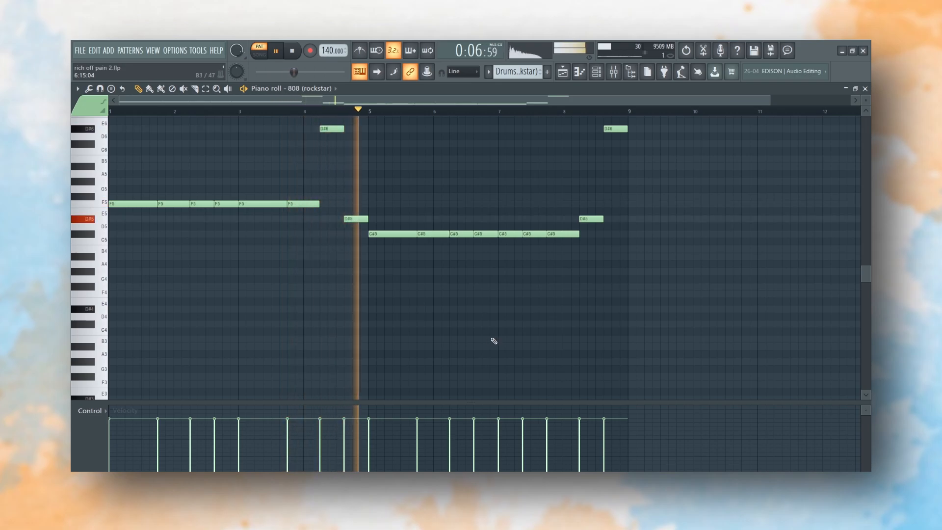
{"action": "key", "text": "space"}
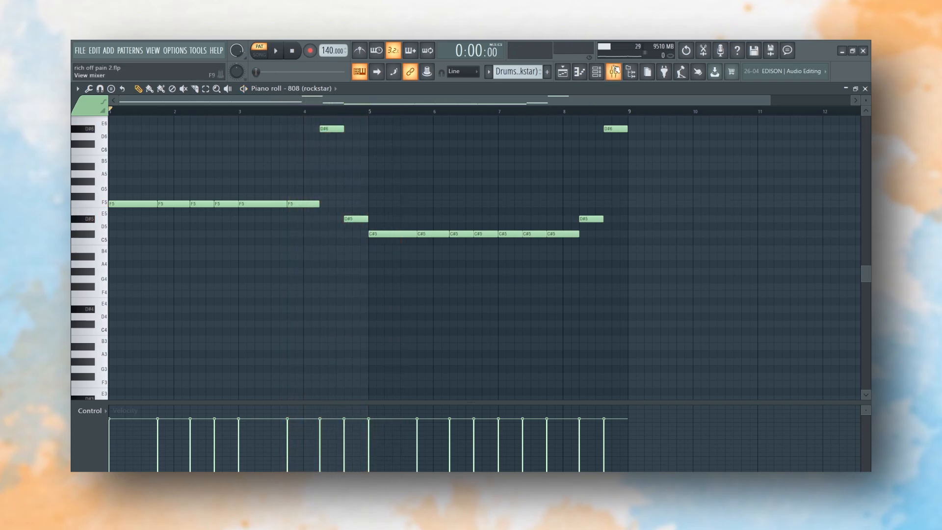
View the 808 [ Zay ] mixer track's WaveShell distortion plugin and Fruity parametric EQ 2 settings.
{"action": "key", "text": "F9"}
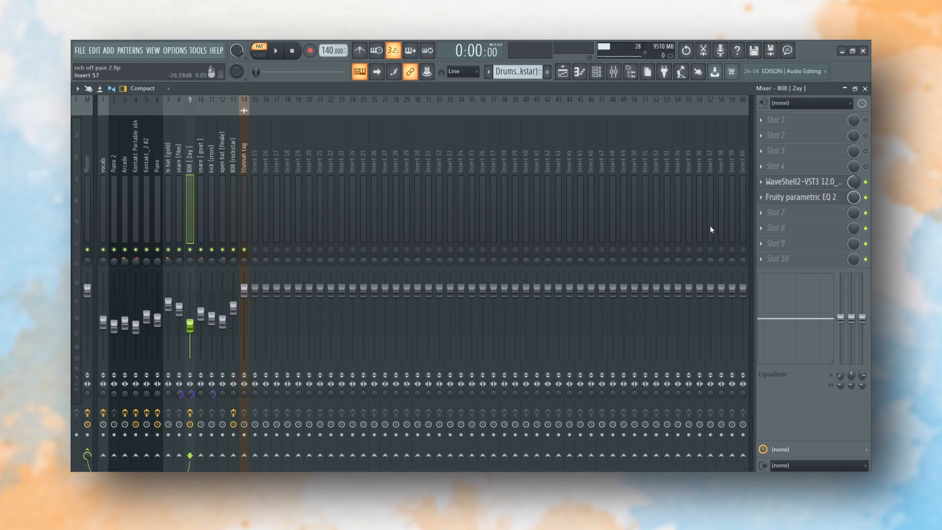
{"action": "left_click", "coordinate": [796, 182]}
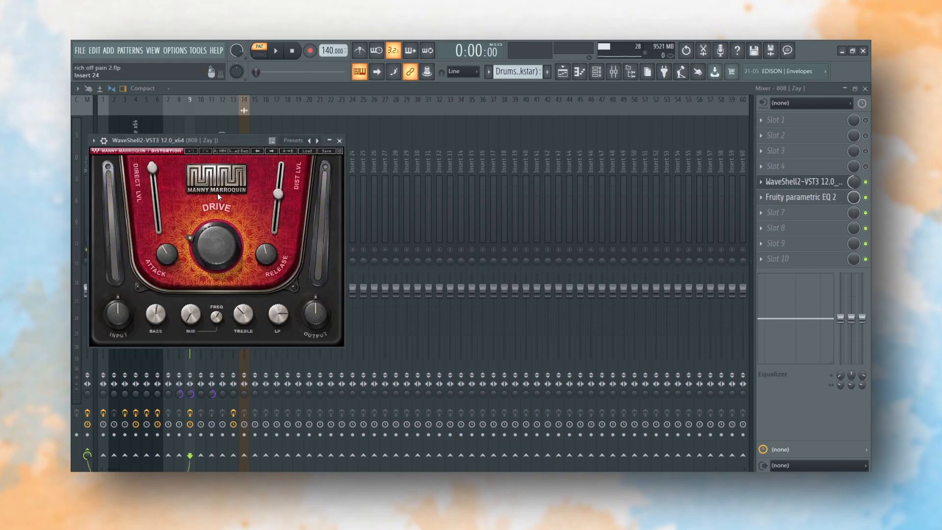
{"action": "left_click", "coordinate": [815, 199]}
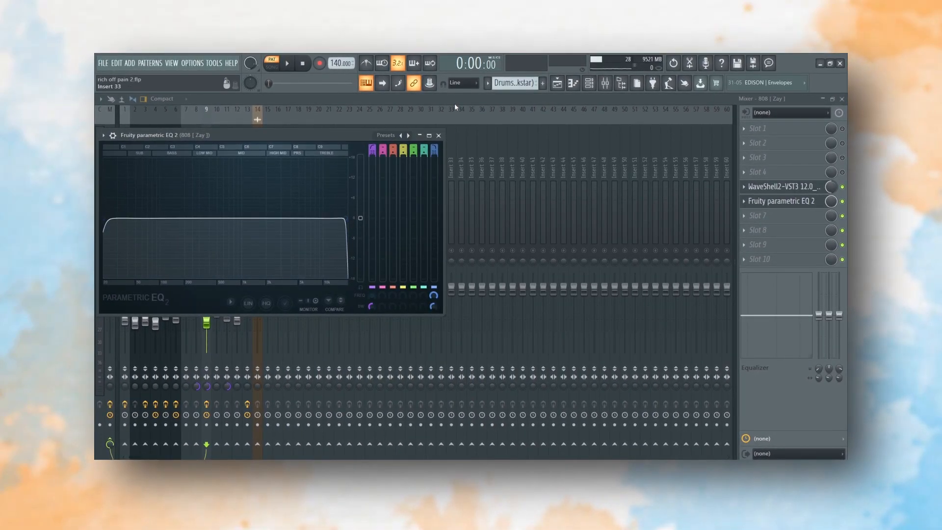
{"action": "key", "text": "Escape"}
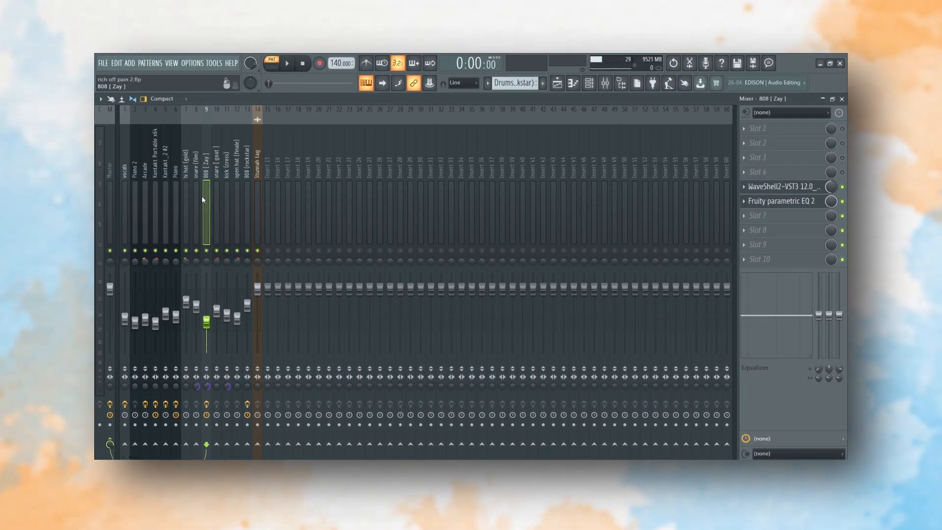
Inspect the WaveShell distortion plugin on the 808 (rockstar) mixer track, and close its window.
{"action": "left_click", "coordinate": [242, 202]}
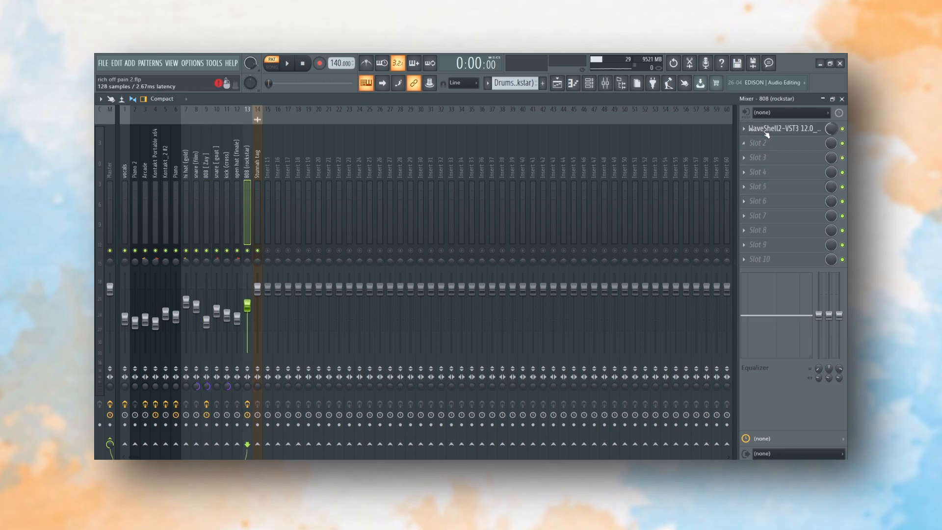
{"action": "left_click", "coordinate": [765, 129]}
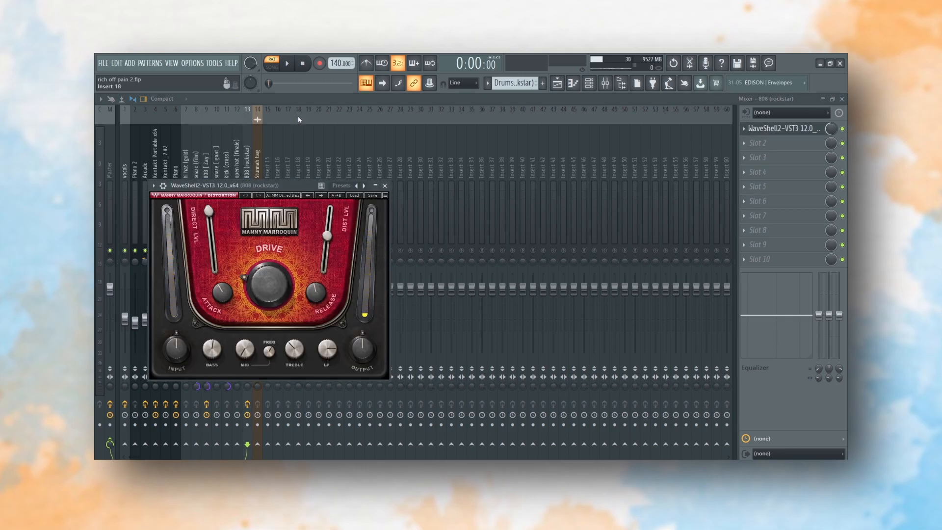
{"action": "key", "text": "Escape"}
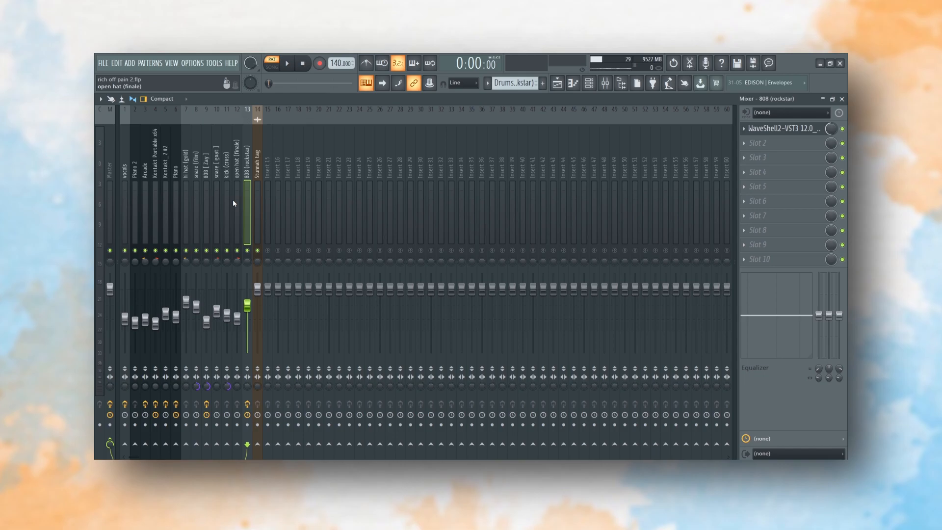
Check the effect slots of the remaining drum mixer tracks, from kick (cross) through both snares to hi hat (gold).
{"action": "left_click", "coordinate": [229, 192]}
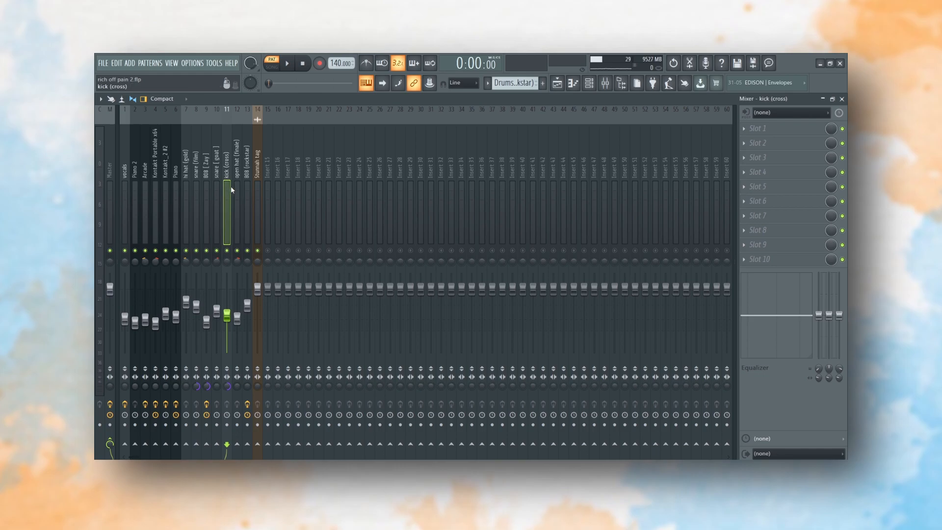
{"action": "left_click", "coordinate": [216, 210]}
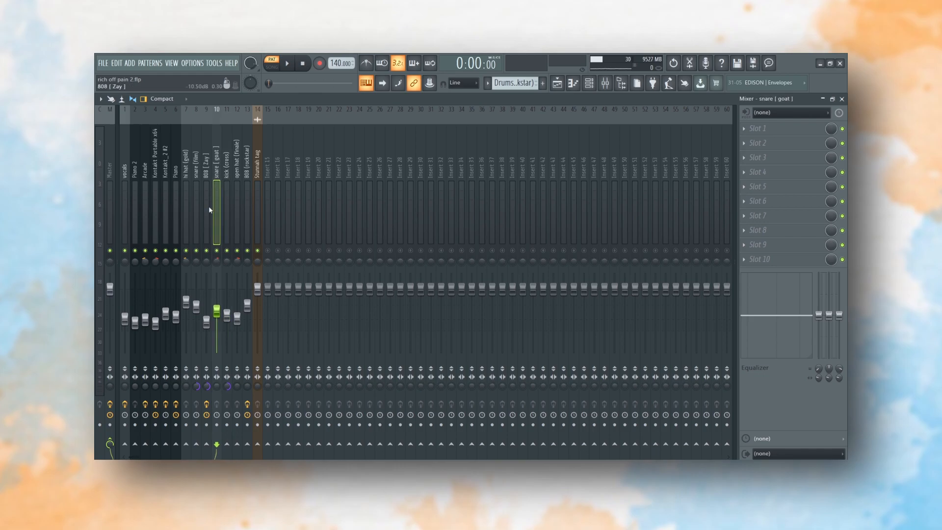
{"action": "left_click", "coordinate": [206, 206]}
{"action": "left_click", "coordinate": [196, 205]}
{"action": "left_click", "coordinate": [186, 207]}
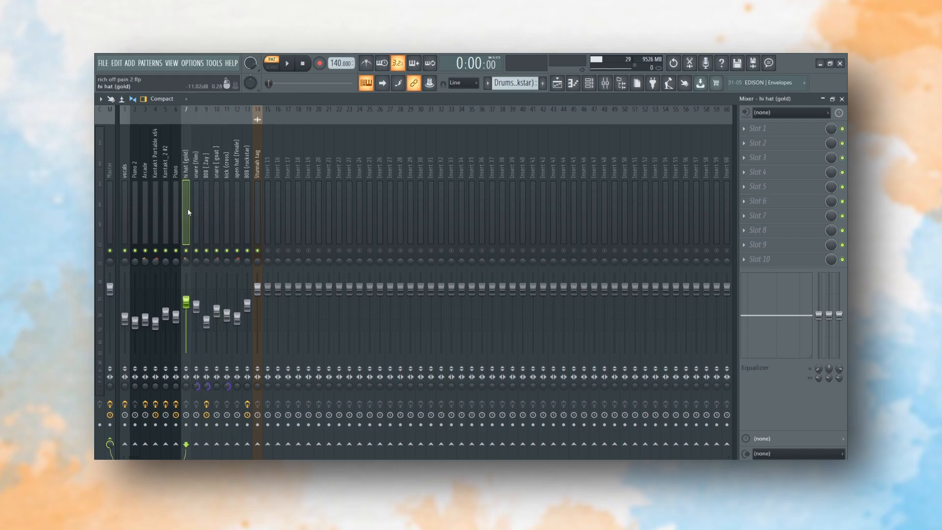
{"action": "left_click", "coordinate": [248, 212]}
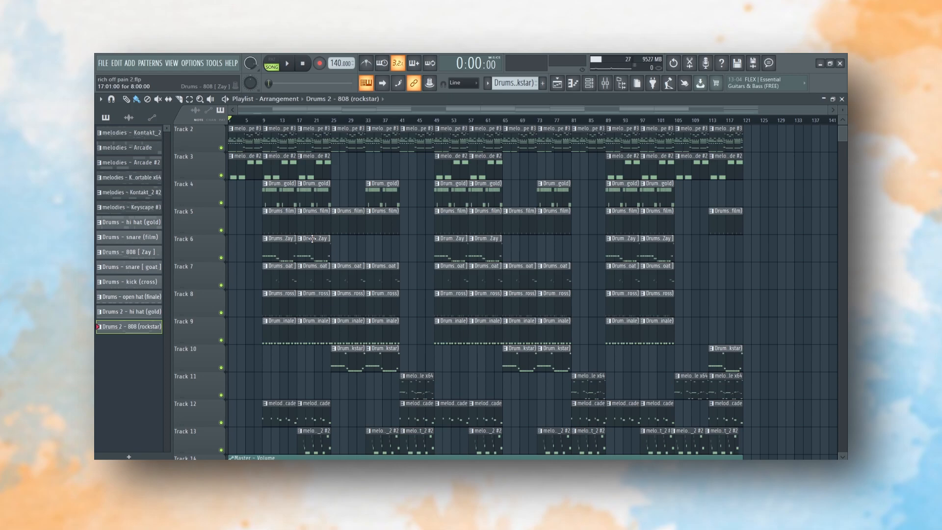
Play the full arrangement from the start in song mode.
{"action": "key", "text": "space"}
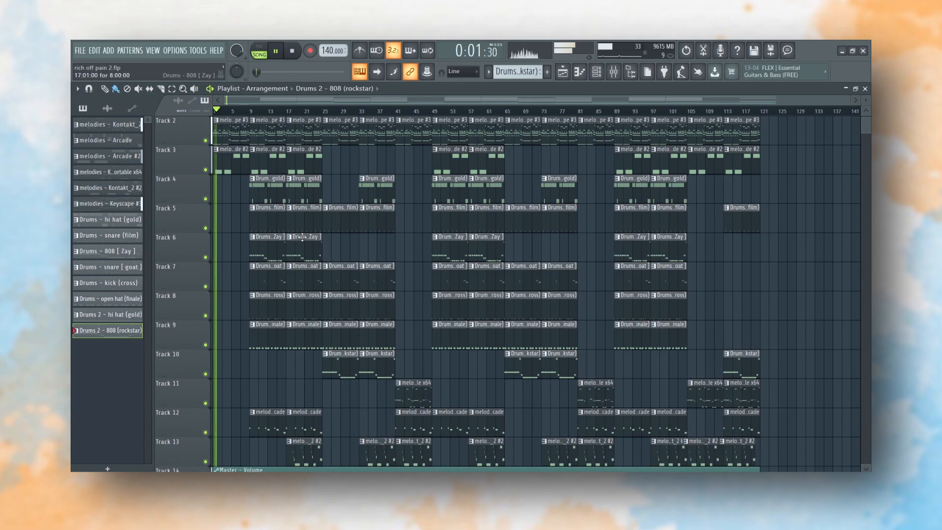